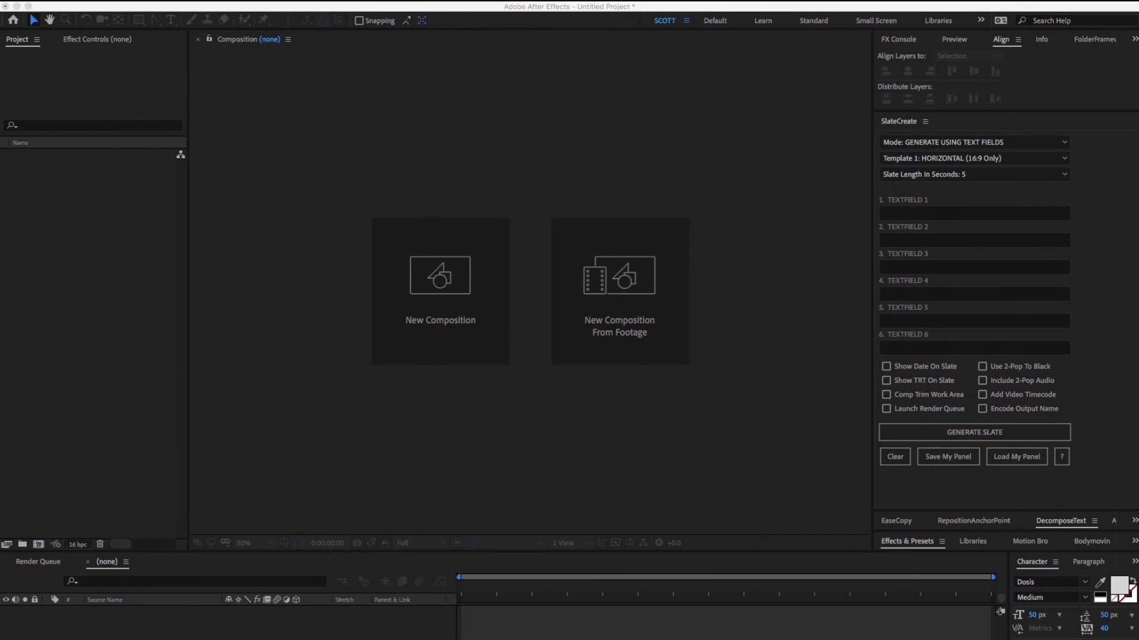
# Import Wormhole.mov, create a composition from it, and preview its footage up to about 0:00:01:26.
pyautogui.moveTo(869, 359); pyautogui.dragTo(122, 229)
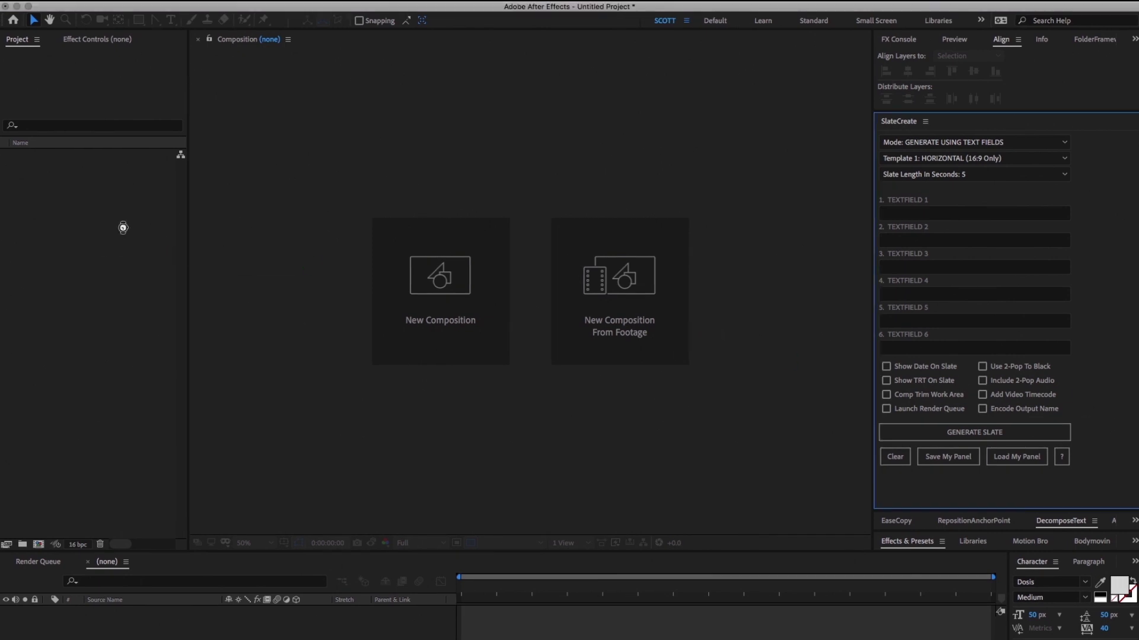
pyautogui.moveTo(44, 156); pyautogui.dragTo(38, 544)
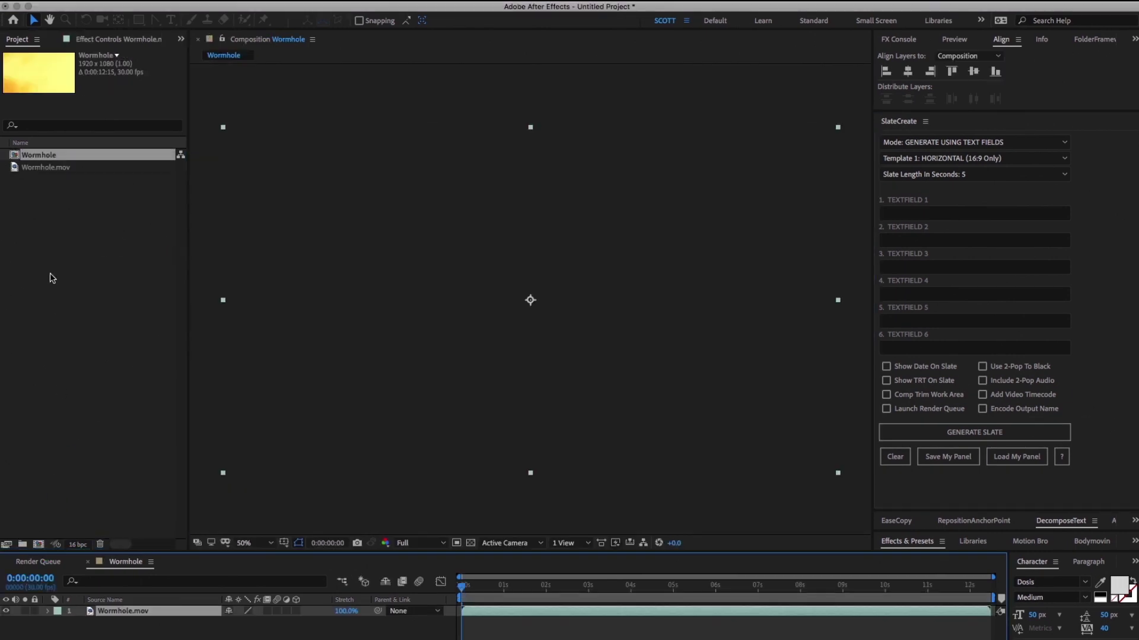
pyautogui.moveTo(464, 587); pyautogui.dragTo(538, 583)
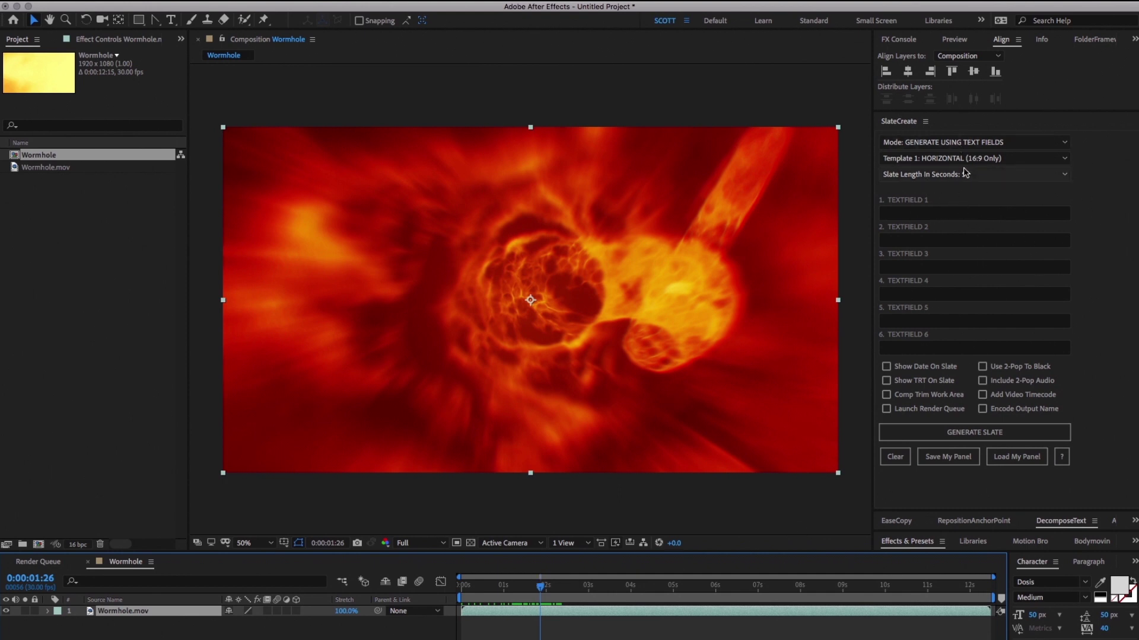
# Generate a slate with WORMHOLE, TEST CLIENT NAME and V.10 as the first three text fields, and review its countdown.
pyautogui.click(925, 214)
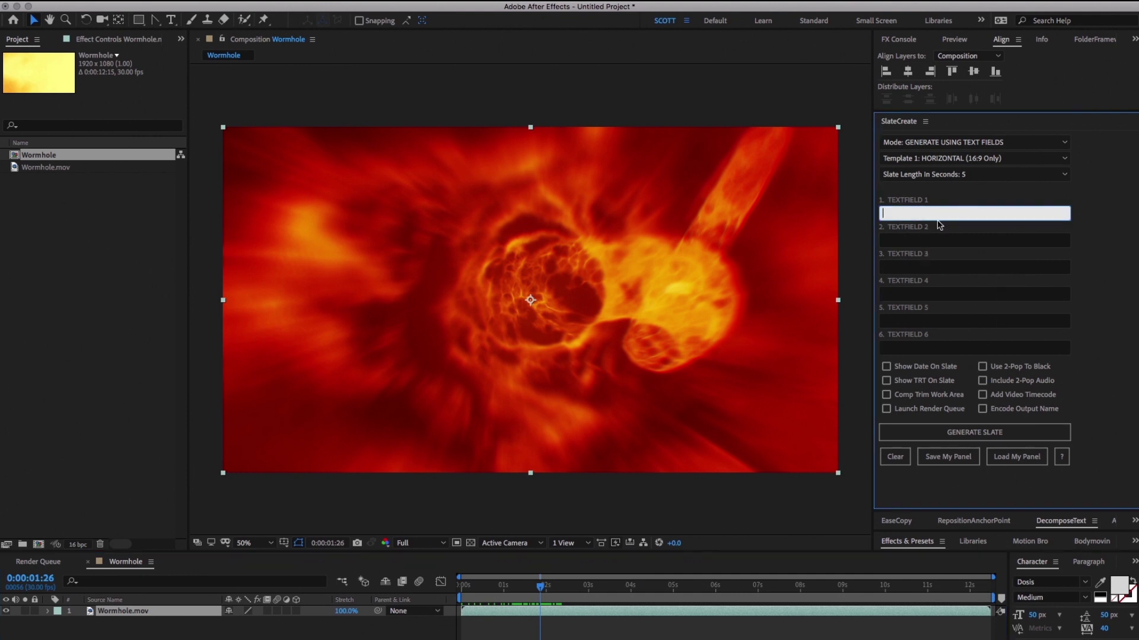
pyautogui.write('WORMHOLE')
pyautogui.press('Tab')
pyautogui.write('TEST CLIENT NAME')
pyautogui.press('Tab')
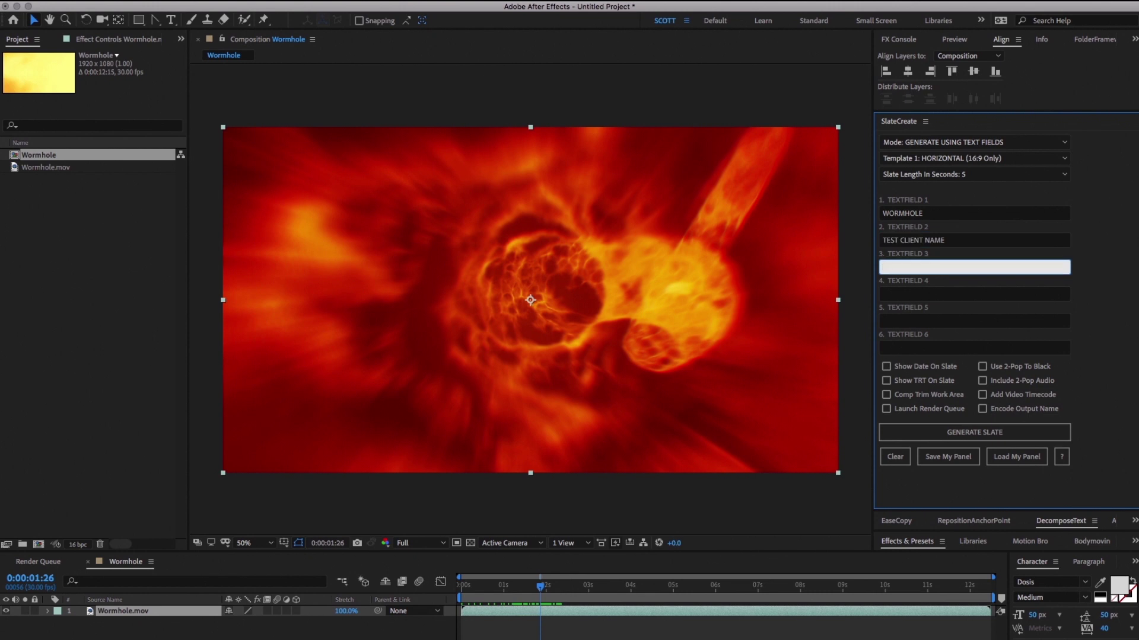
pyautogui.write('V.10')
pyautogui.click(969, 431)
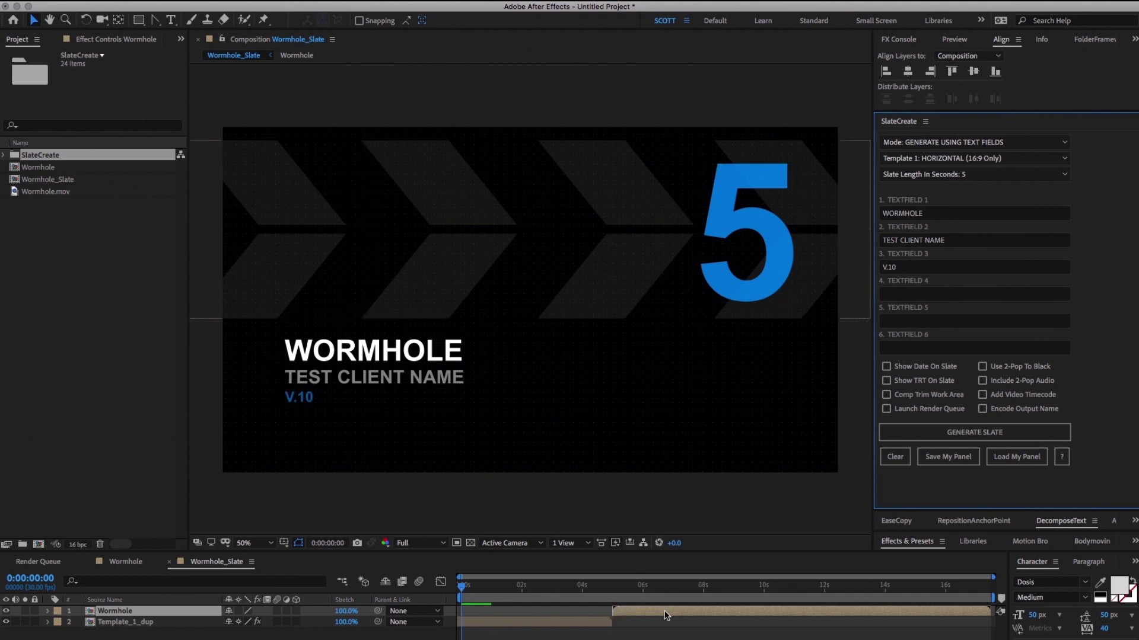
pyautogui.moveTo(575, 587); pyautogui.dragTo(489, 587)
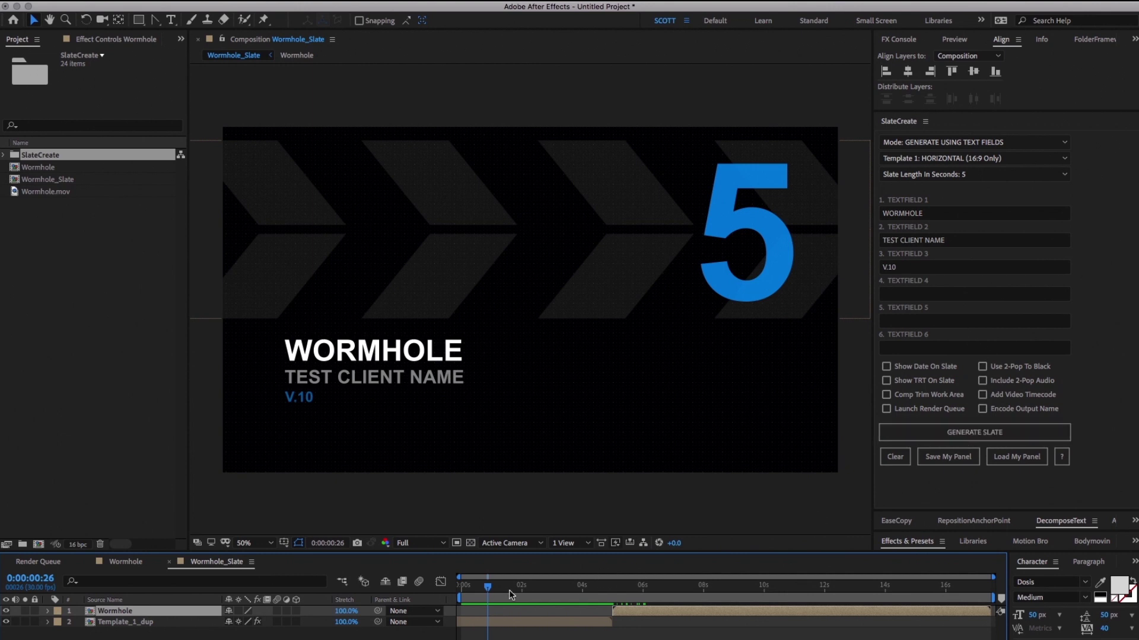
pyautogui.moveTo(497, 590); pyautogui.dragTo(421, 587)
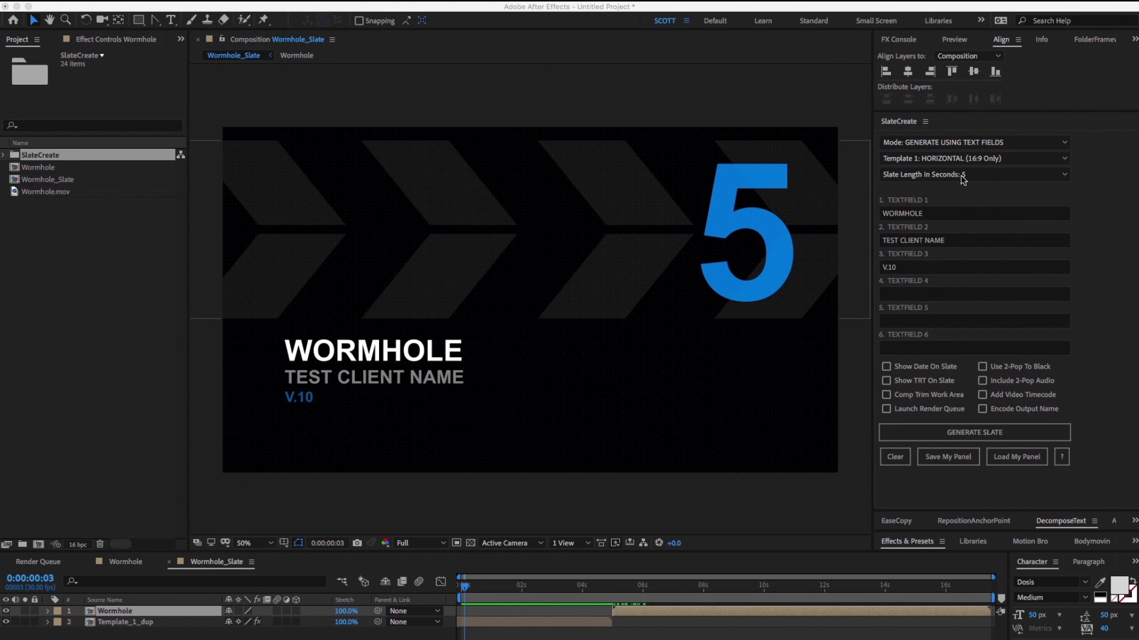
# Set the SlateCreate mode to Generate Using Composition Name.
pyautogui.click(956, 143)
pyautogui.click(957, 143)
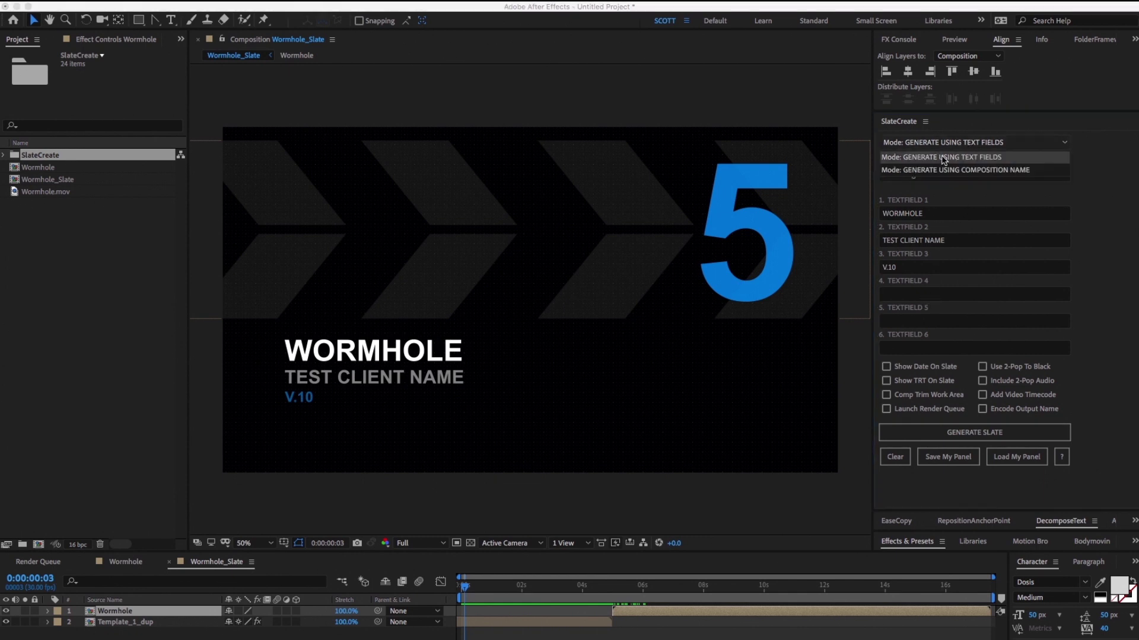
pyautogui.click(902, 171)
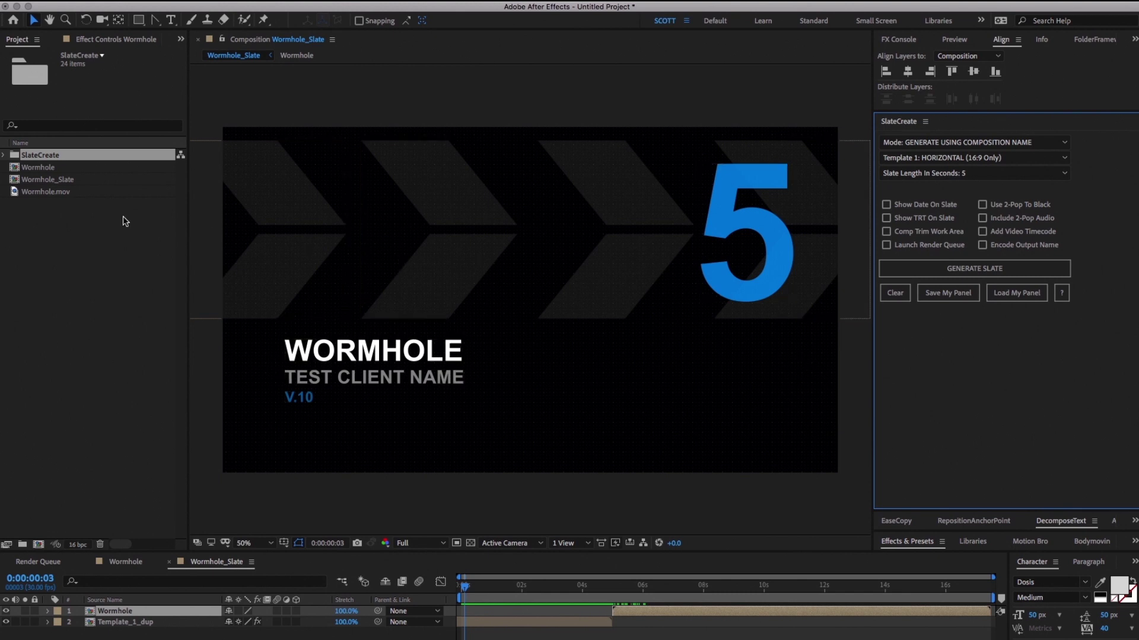
# Delete the Wormhole_Slate composition and the SlateCreate folder from the project.
pyautogui.click(45, 185)
pyautogui.press('Delete')
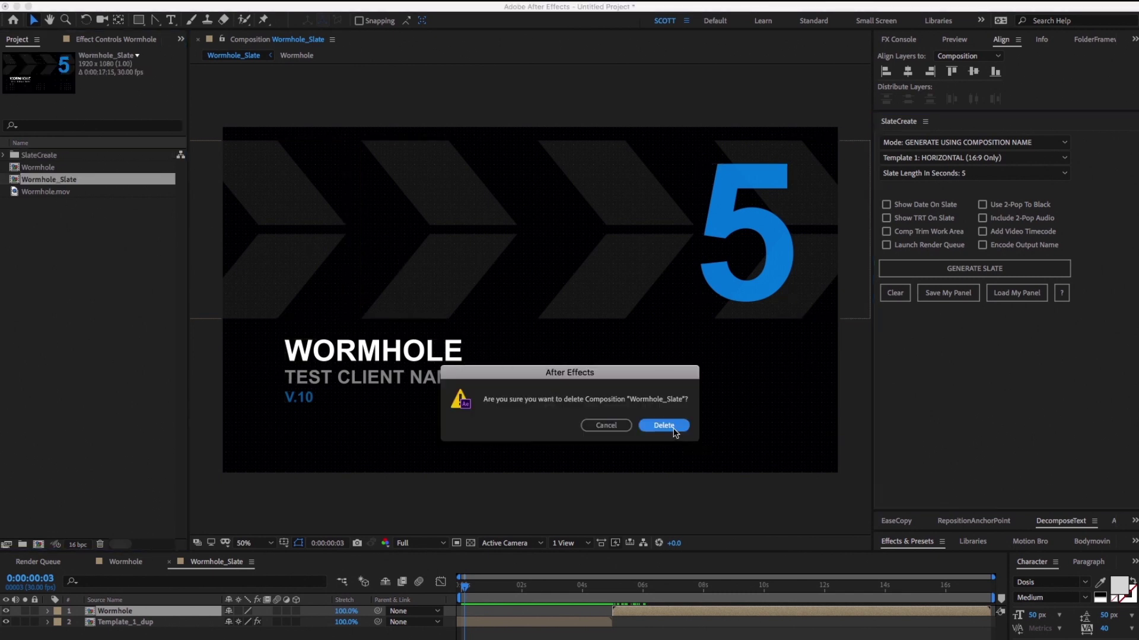
pyautogui.press('Return')
pyautogui.click(33, 155)
pyautogui.press('Delete')
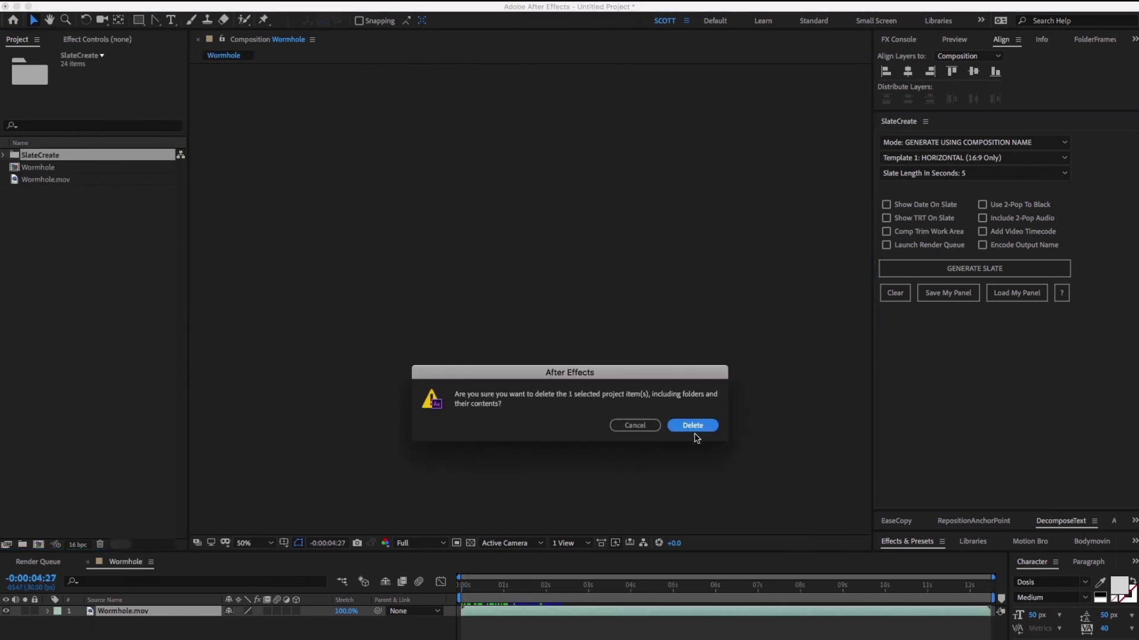
pyautogui.press('Return')
# Rename the Wormhole composition as Wormhole_Client Name_1920x1080_v2 and generate a slate from that name.
pyautogui.click(41, 156)
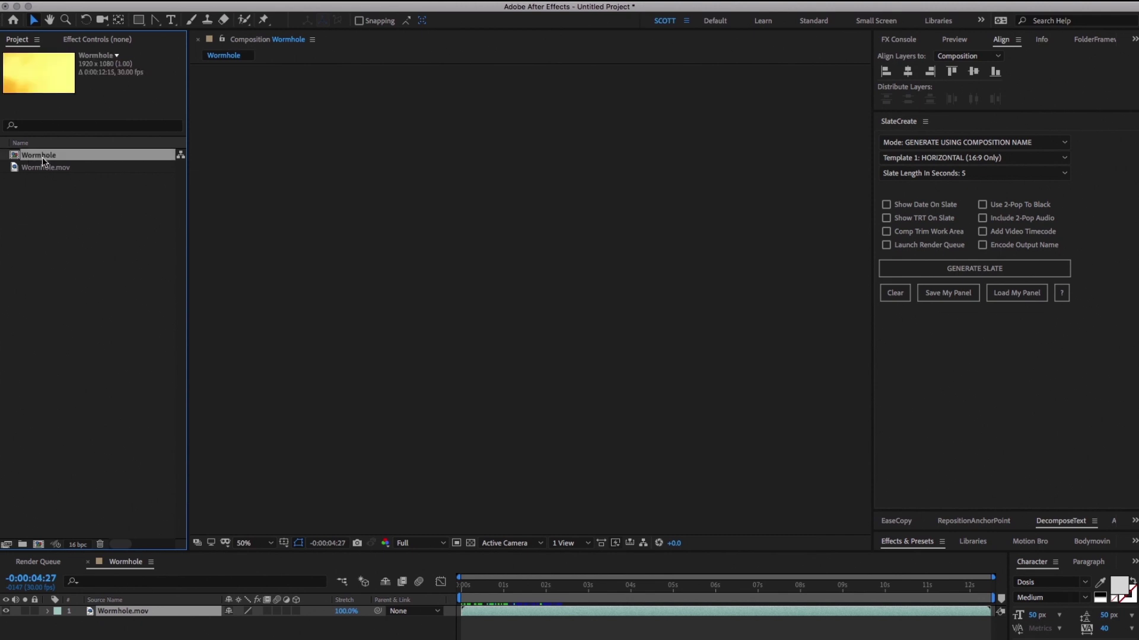
pyautogui.press('Return')
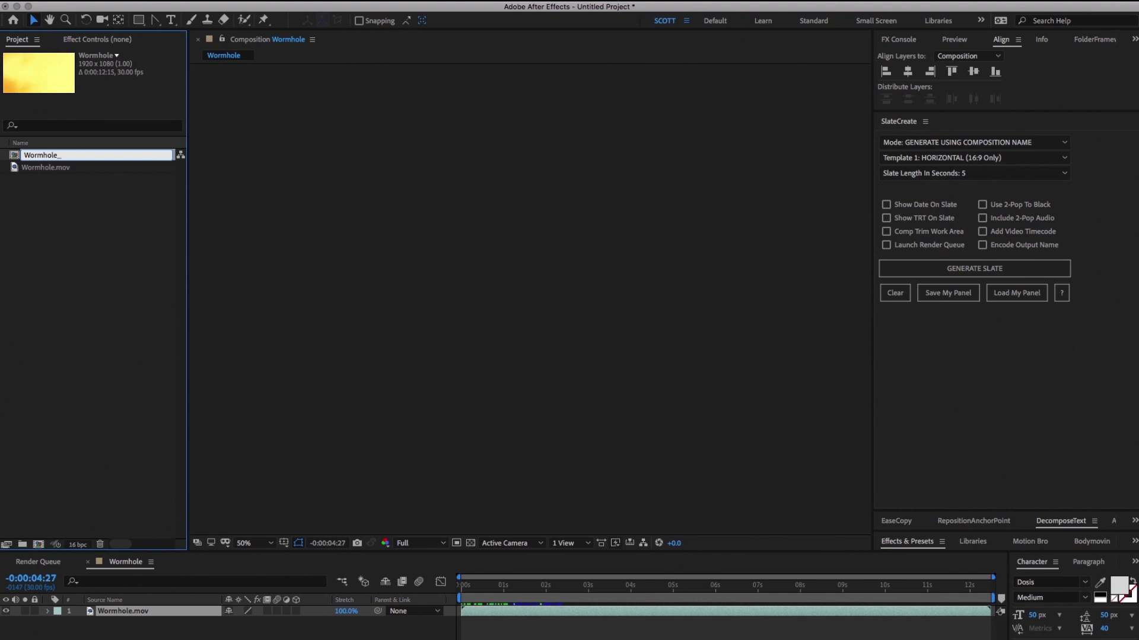
pyautogui.write('Client  Name_1920x1080_v2')
pyautogui.press('Return')
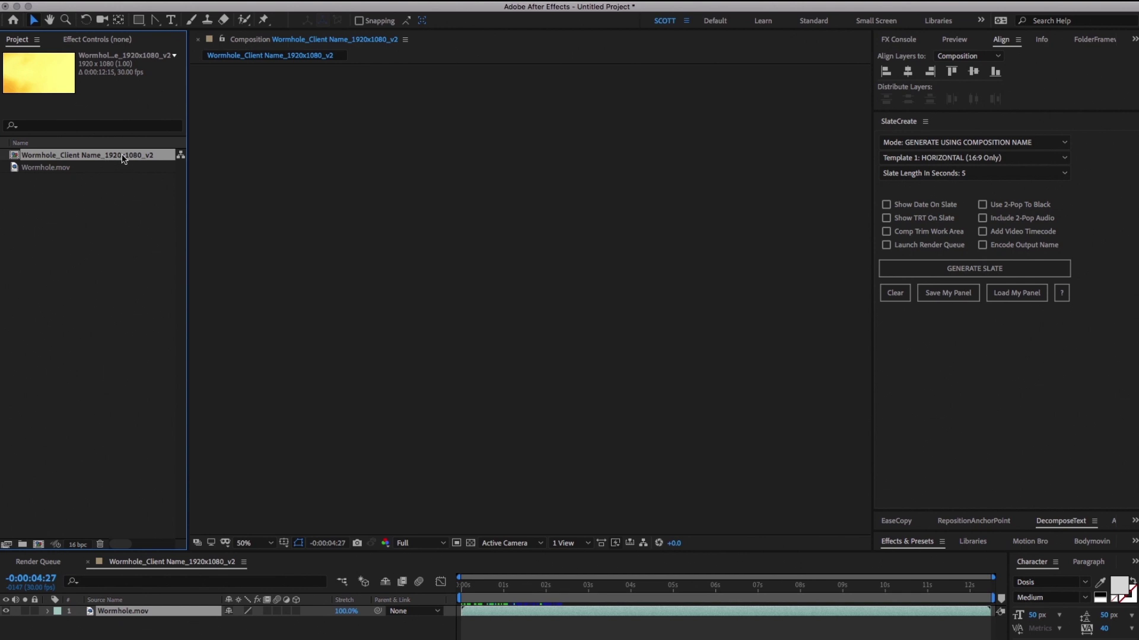
pyautogui.click(972, 267)
pyautogui.click(969, 266)
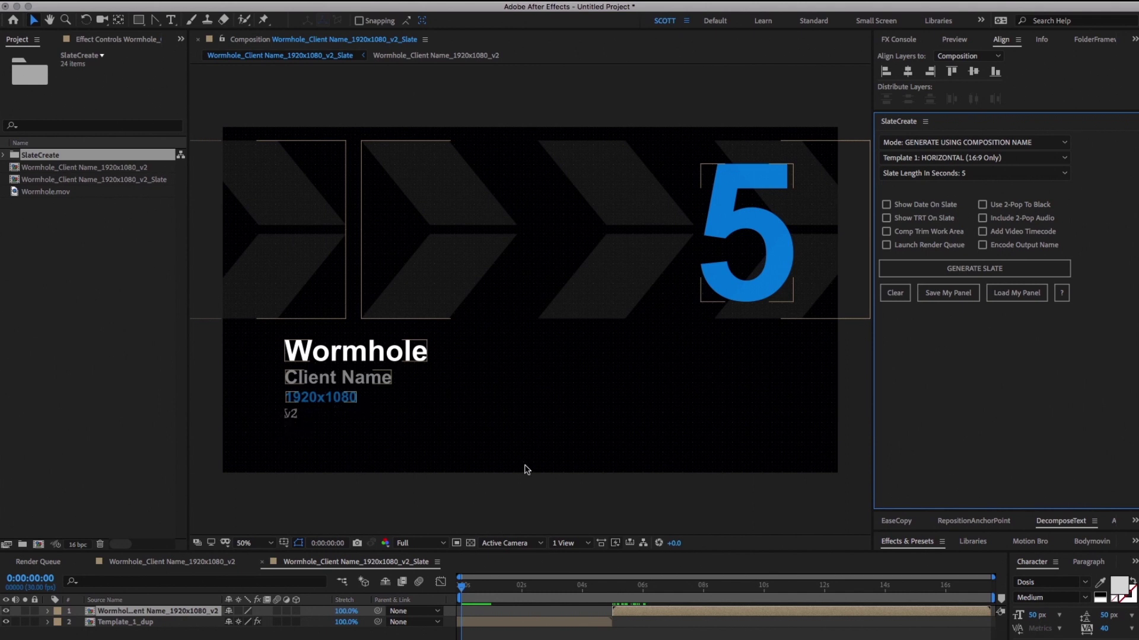
# Set the slate mode to Generate Using Text Fields and review the available templates and slate lengths.
pyautogui.click(964, 142)
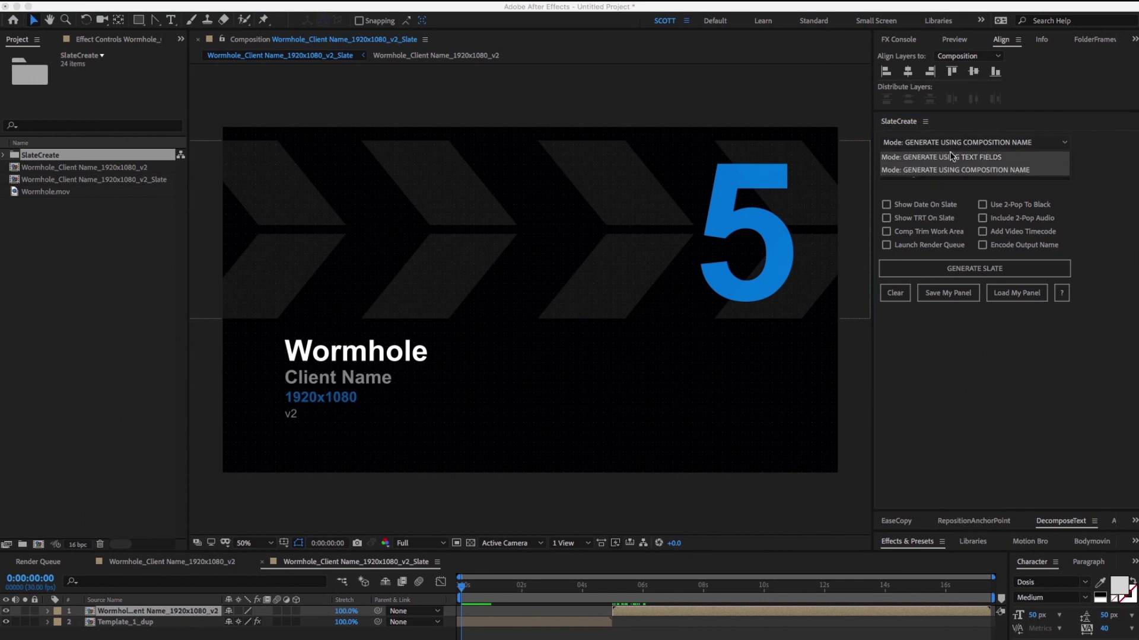
pyautogui.click(952, 157)
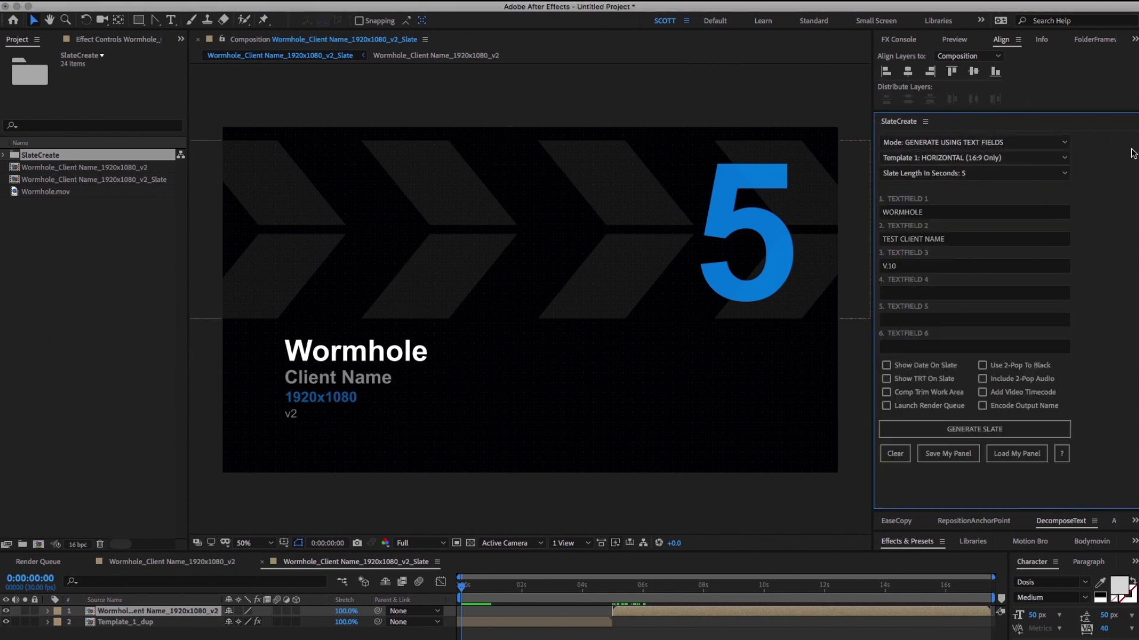
pyautogui.click(1031, 158)
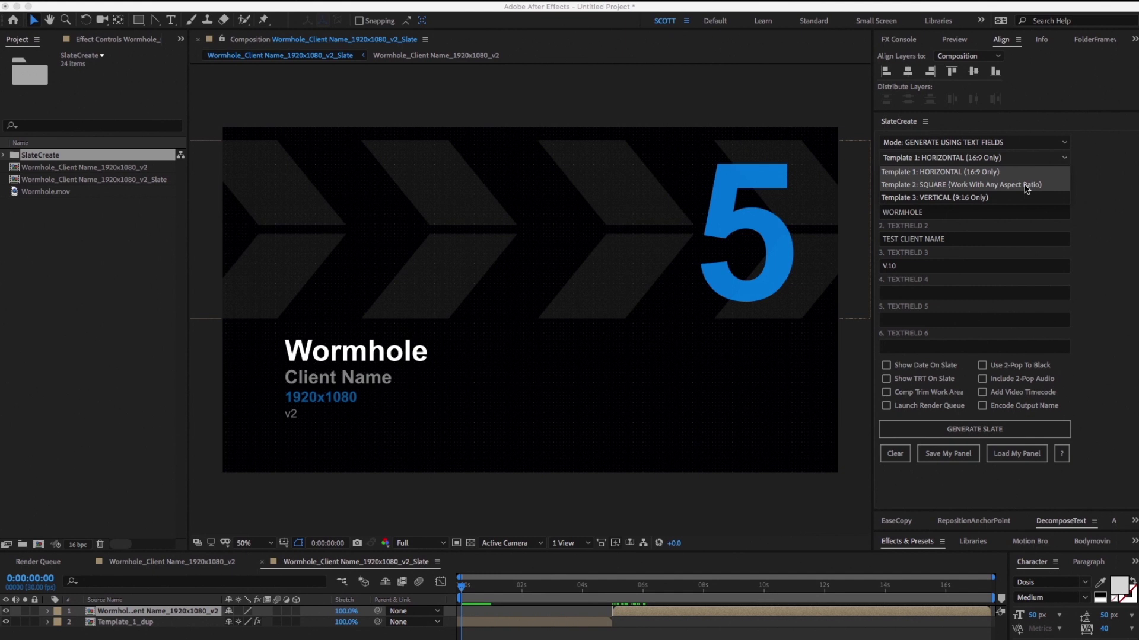
pyautogui.click(1097, 181)
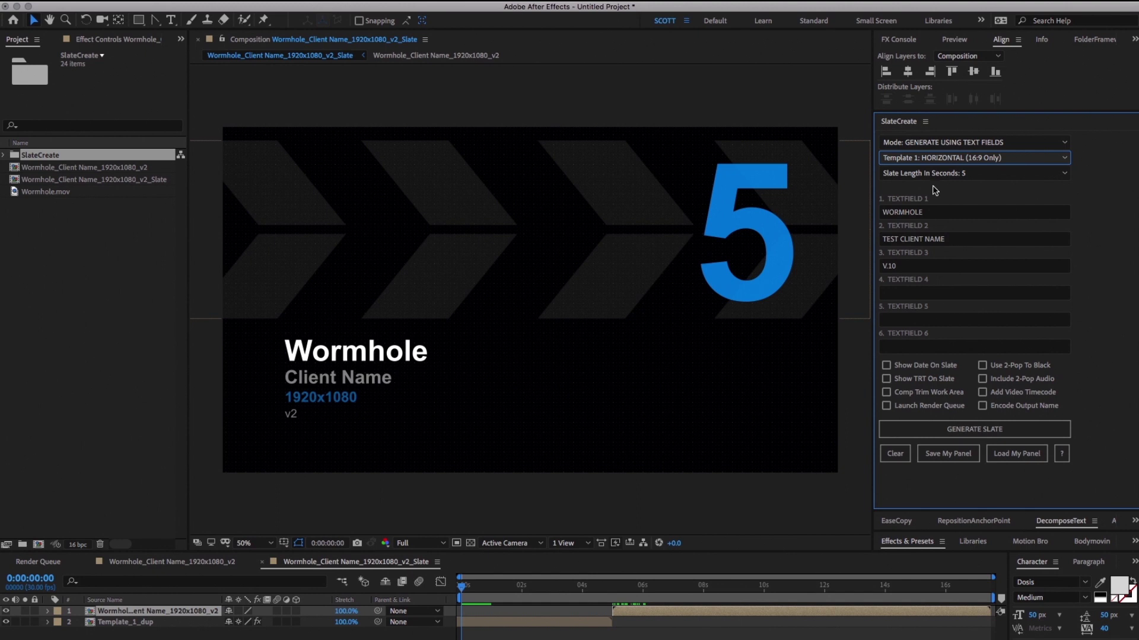
pyautogui.click(956, 174)
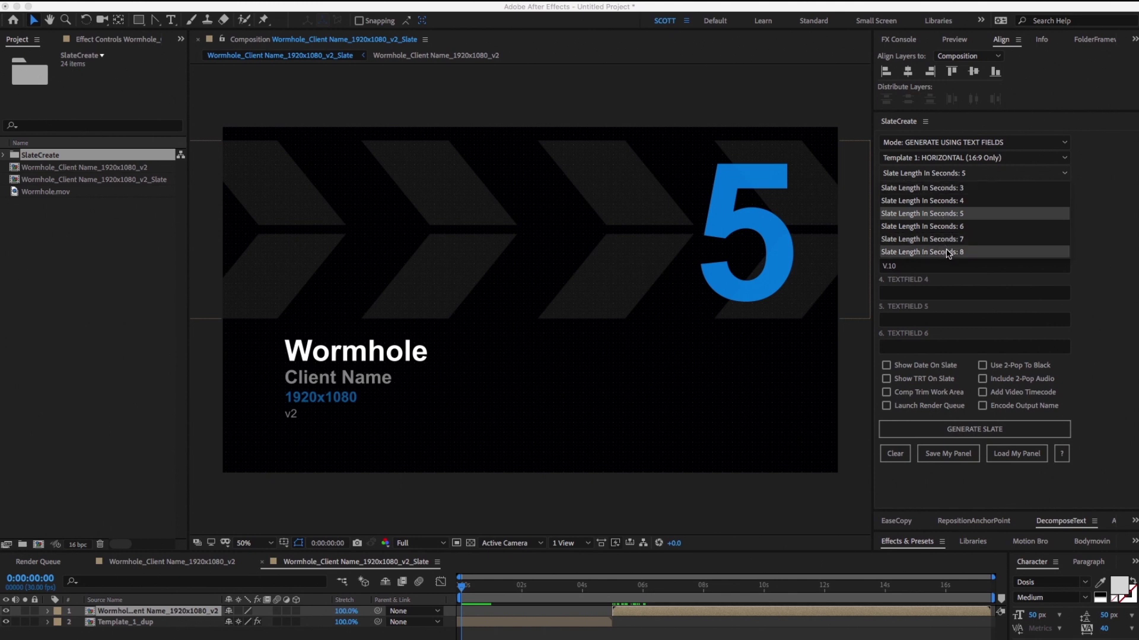
pyautogui.click(1127, 218)
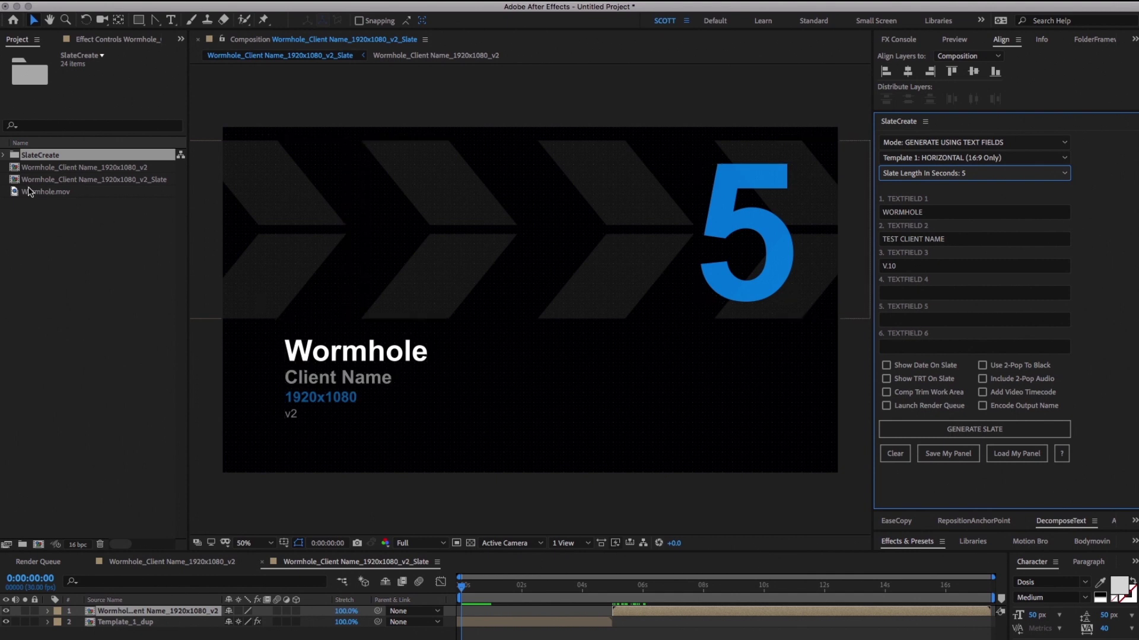
# Open Template_1 from the SlateCreate folder, inspect its text field layout at 50% zoom, and return to the slate composition.
pyautogui.click(3, 155)
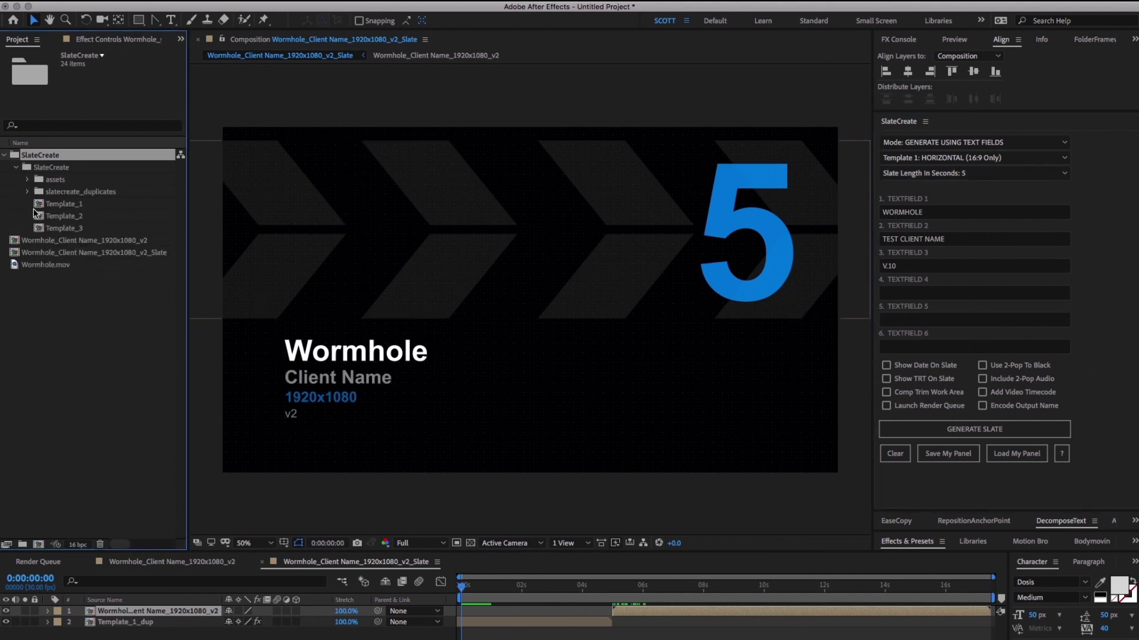
pyautogui.doubleClick(39, 204)
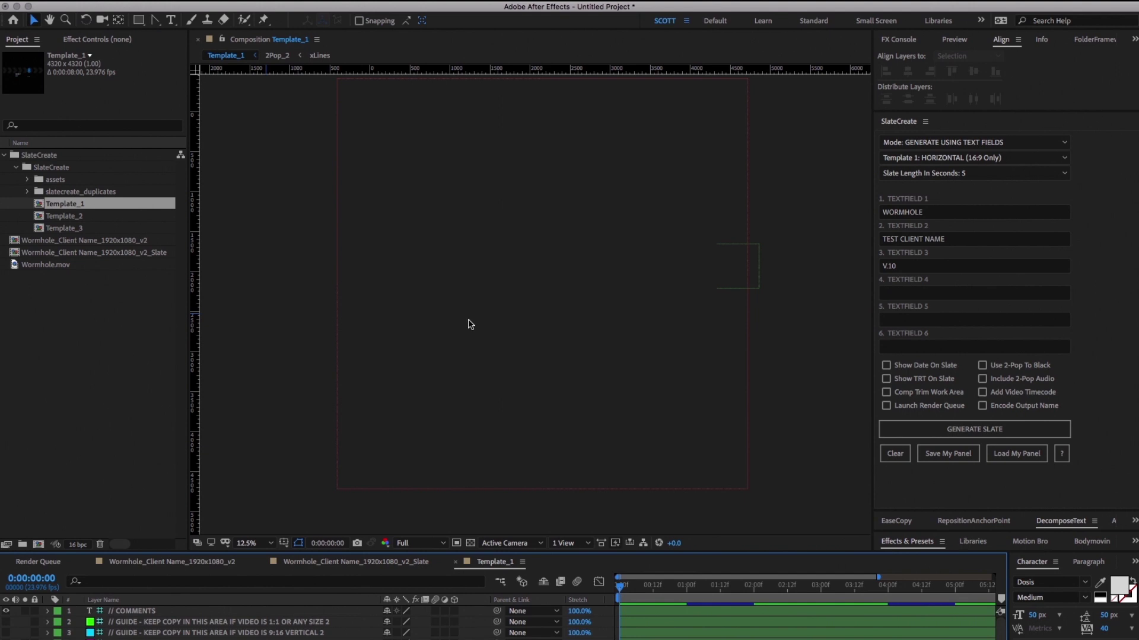
pyautogui.press('.')
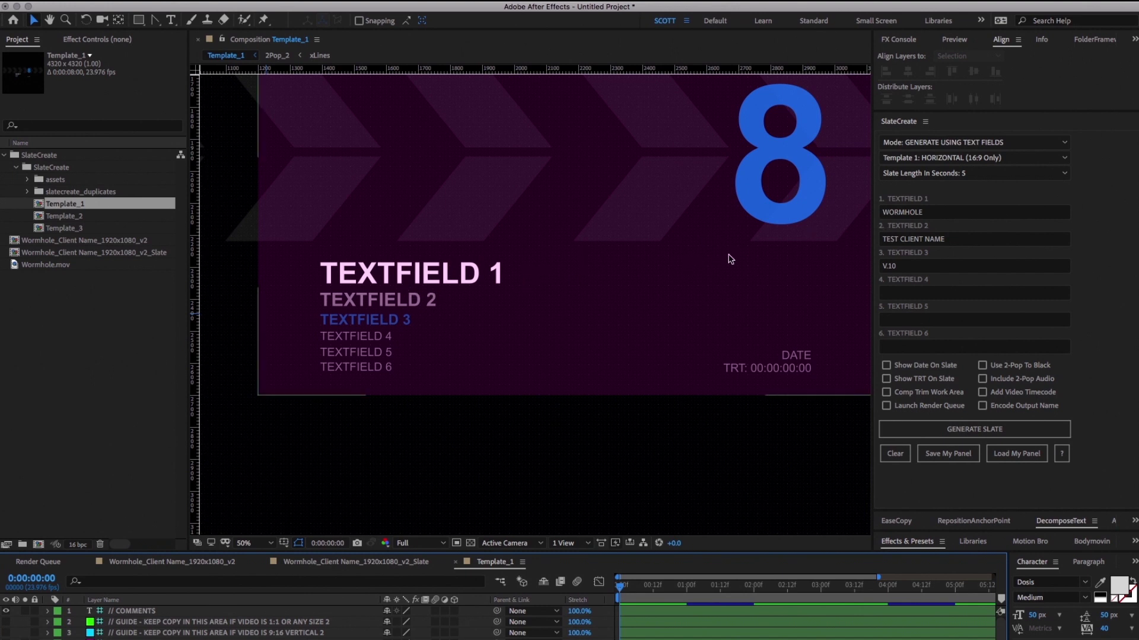
pyautogui.click(157, 561)
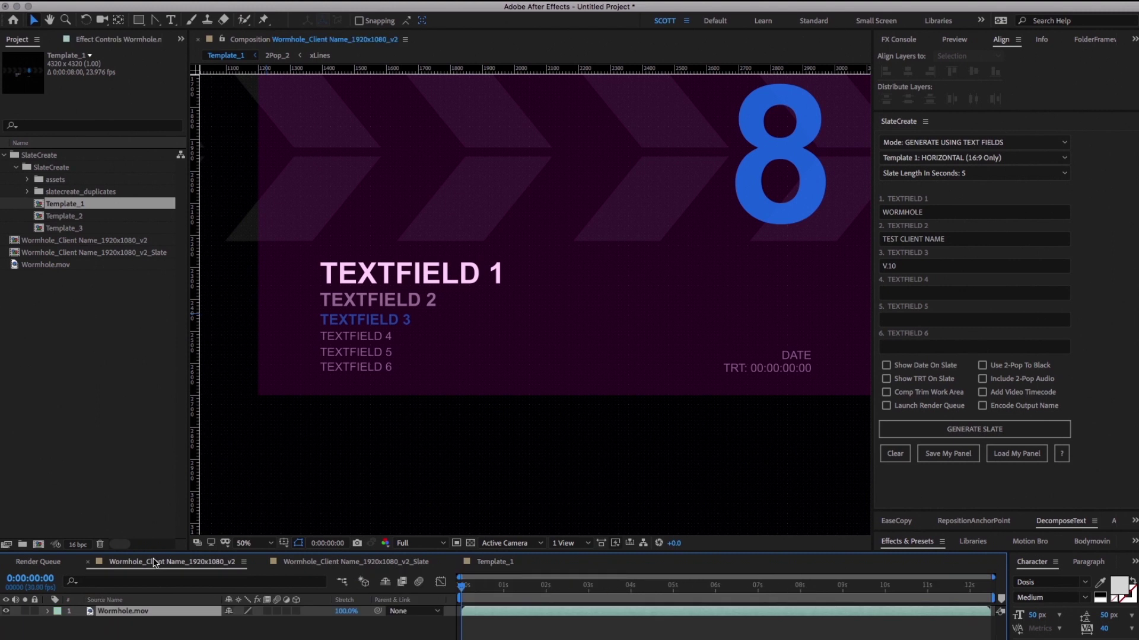
pyautogui.click(351, 564)
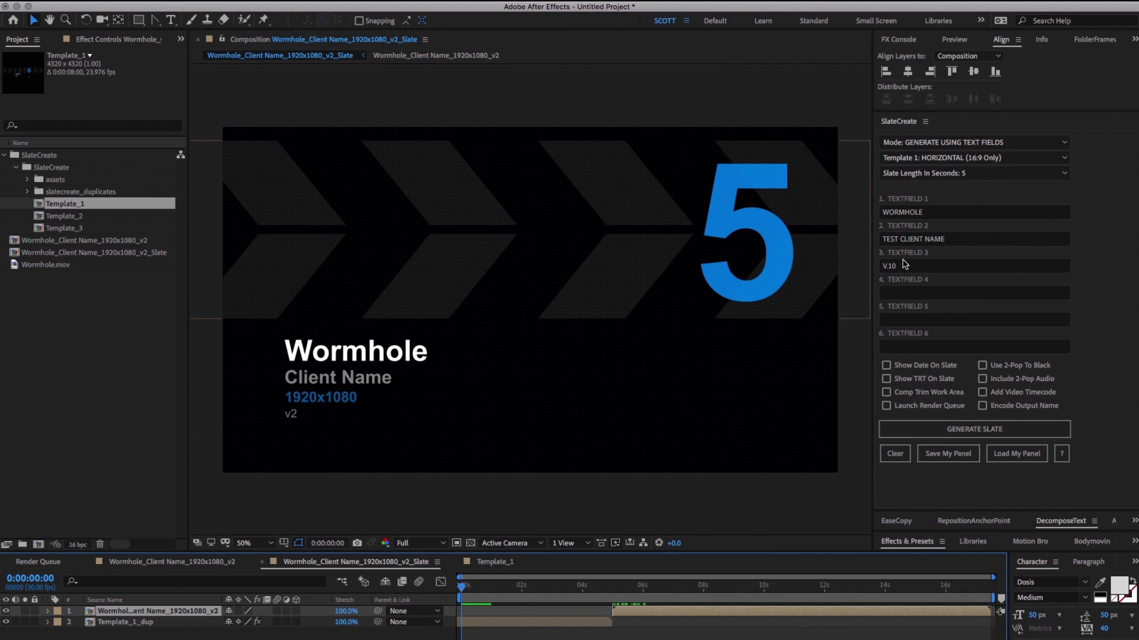
# Customize the first two SlateCreate panel headers as PROJECT NAME and CLIENT NAME, and save the settings.
pyautogui.click(1061, 454)
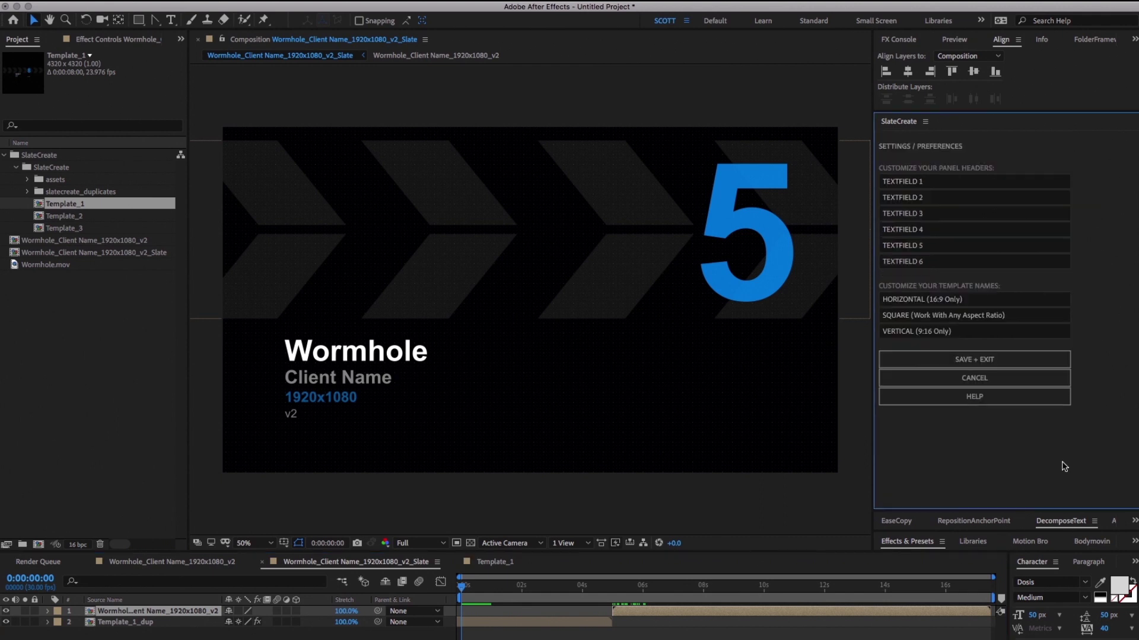
pyautogui.click(930, 185)
pyautogui.moveTo(929, 185); pyautogui.dragTo(889, 184)
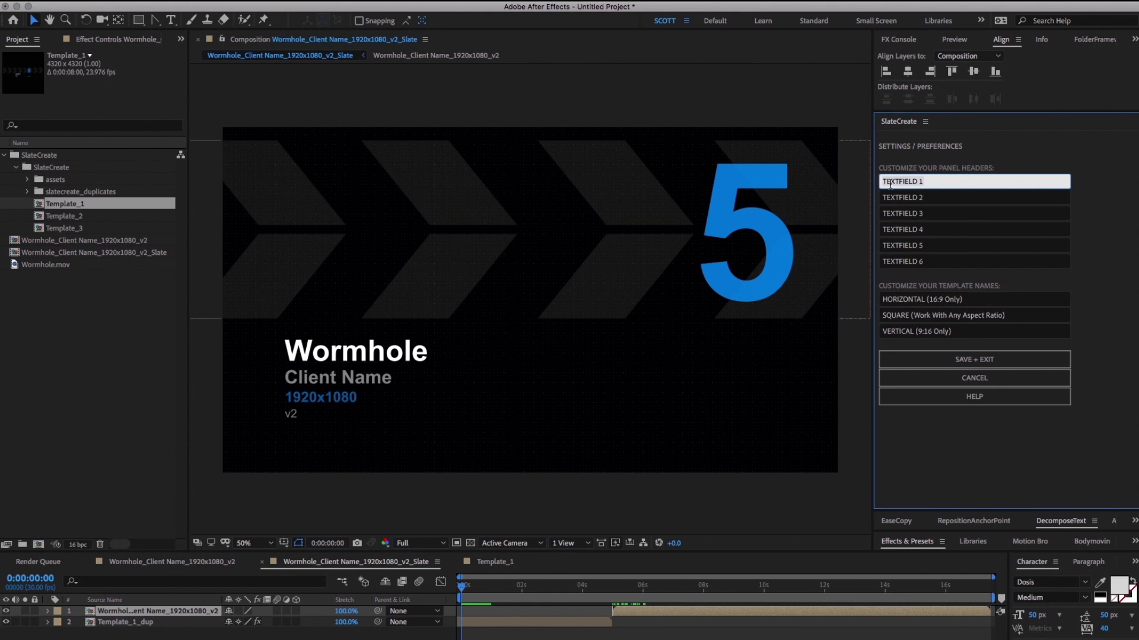
pyautogui.write('PRoject')
pyautogui.press('BackSpace')
pyautogui.press('BackSpace')
pyautogui.press('BackSpace')
pyautogui.press('BackSpace')
pyautogui.press('BackSpace')
pyautogui.write('OJECT NAME')
pyautogui.press('Tab')
pyautogui.write('CL')
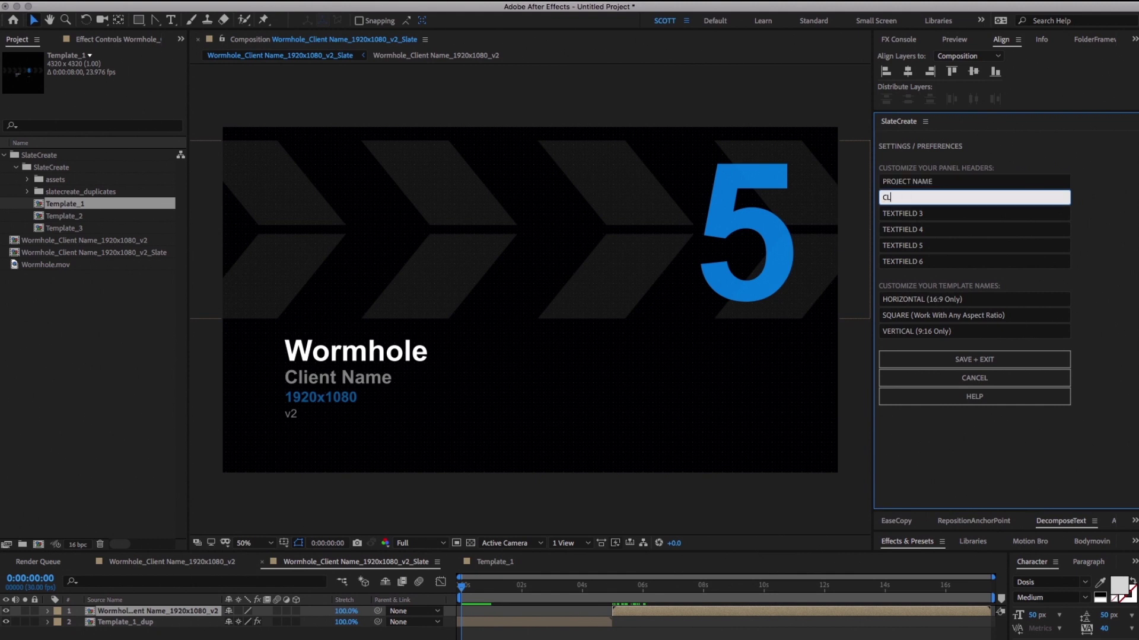
pyautogui.write('IENT NAME')
pyautogui.click(962, 359)
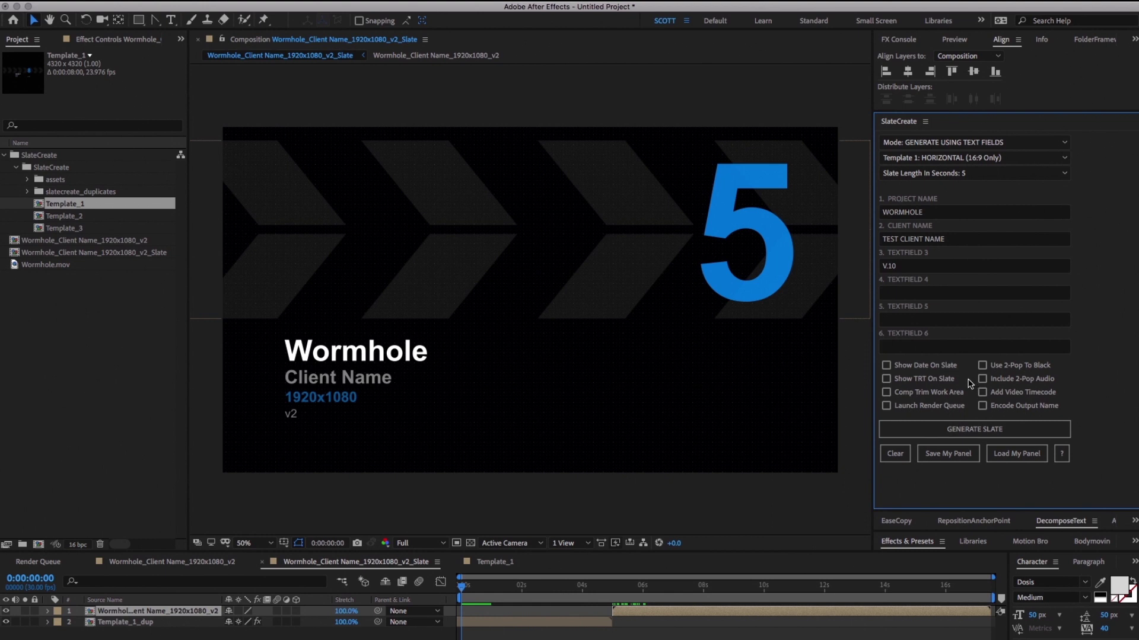
# Delete the Wormhole_Client Name_1920x1080_v2_Slate composition and close Template_1, leaving the Wormhole composition's timeline open.
pyautogui.click(4, 155)
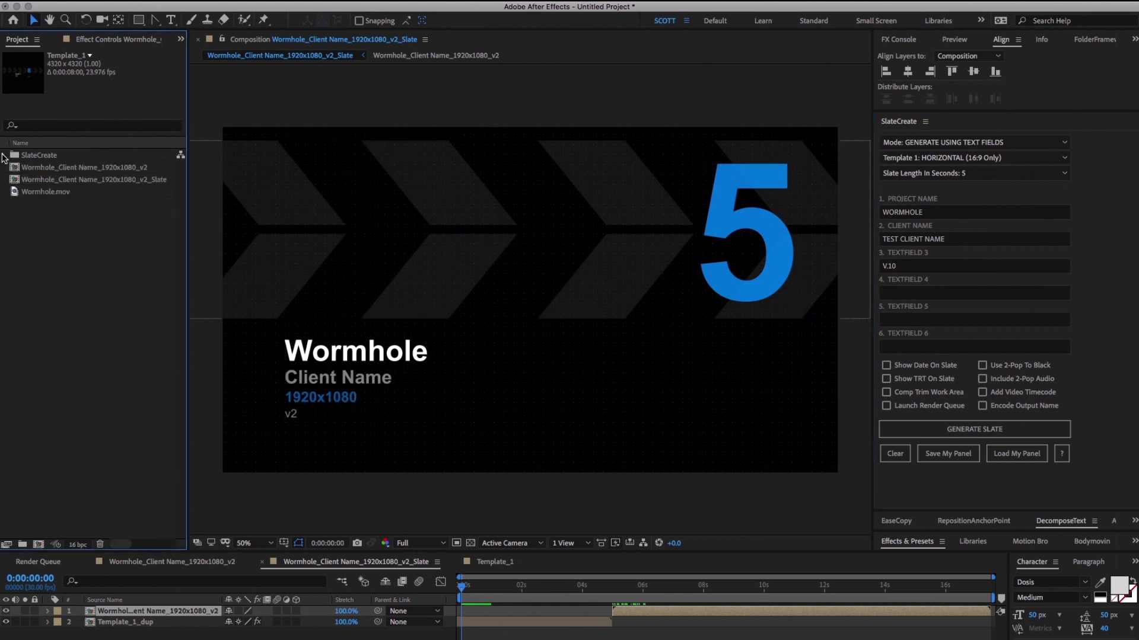
pyautogui.click(125, 179)
pyautogui.press('Delete')
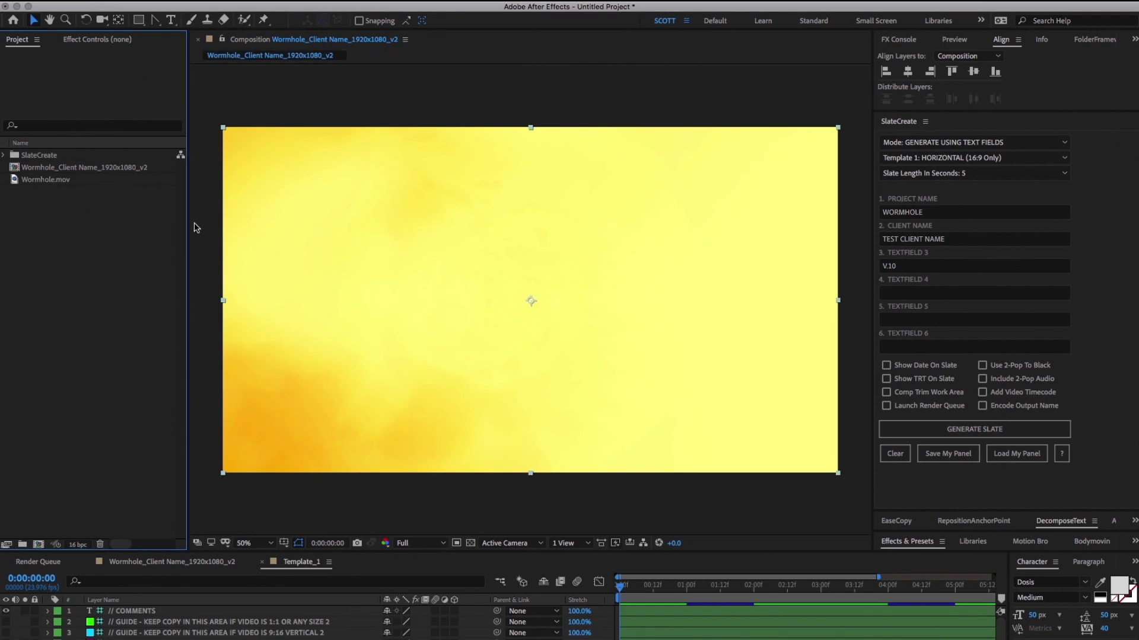
pyautogui.click(692, 426)
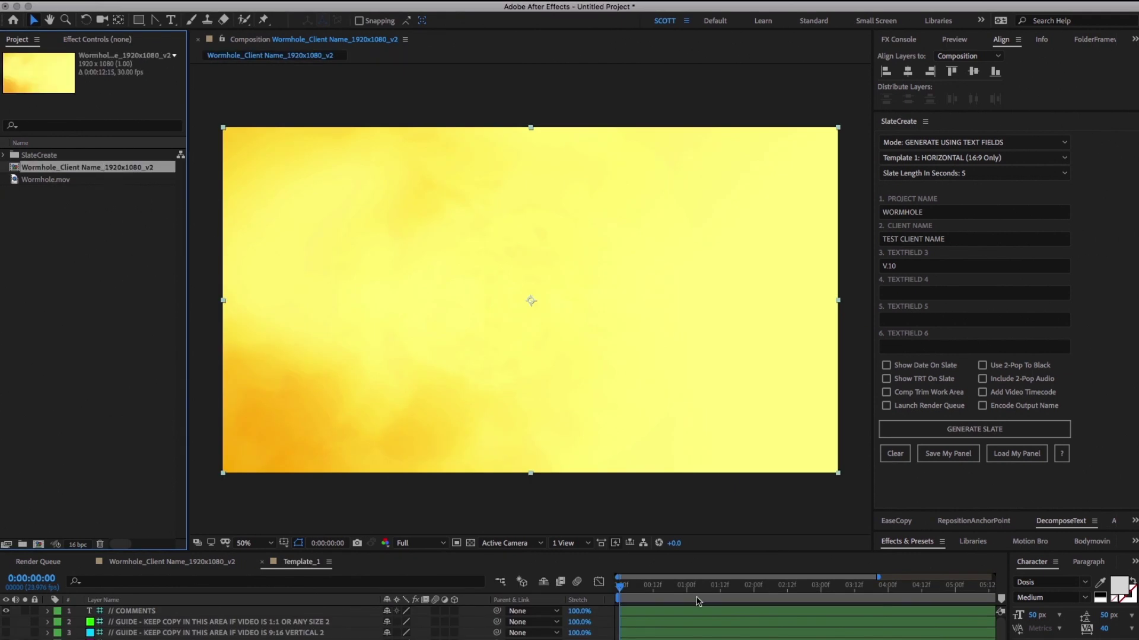
pyautogui.click(652, 586)
pyautogui.click(263, 561)
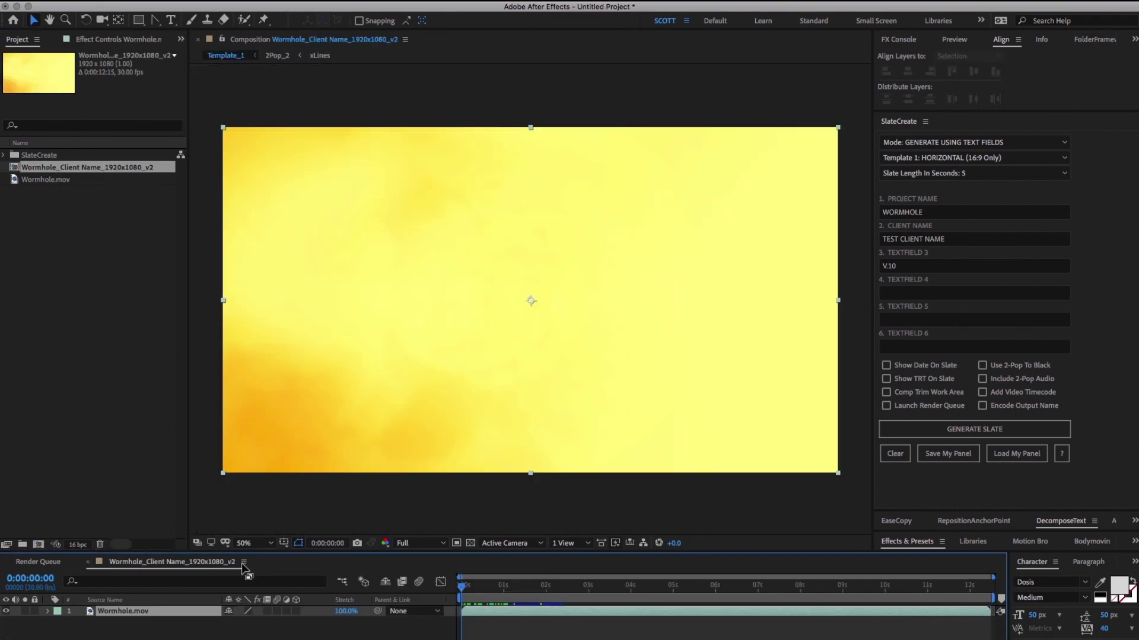
# Preview the Wormhole composition at 0:00:01:17 and enable all eight SlateCreate options, from Show Date On Slate to Encode Output Name.
pyautogui.click(530, 586)
pyautogui.moveTo(530, 590); pyautogui.dragTo(527, 587)
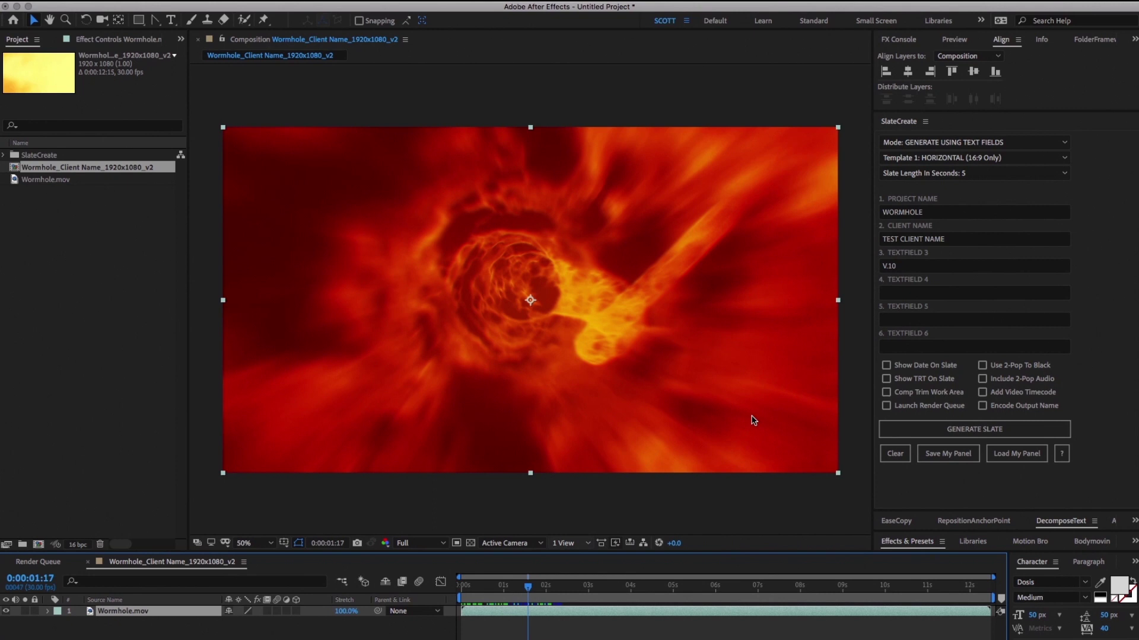
pyautogui.click(886, 365)
pyautogui.click(886, 378)
pyautogui.click(886, 392)
pyautogui.click(886, 405)
pyautogui.click(982, 365)
pyautogui.click(982, 378)
pyautogui.click(982, 392)
pyautogui.click(982, 406)
# Set the slate length to 8 seconds and generate the slate for the Wormhole composition.
pyautogui.click(961, 174)
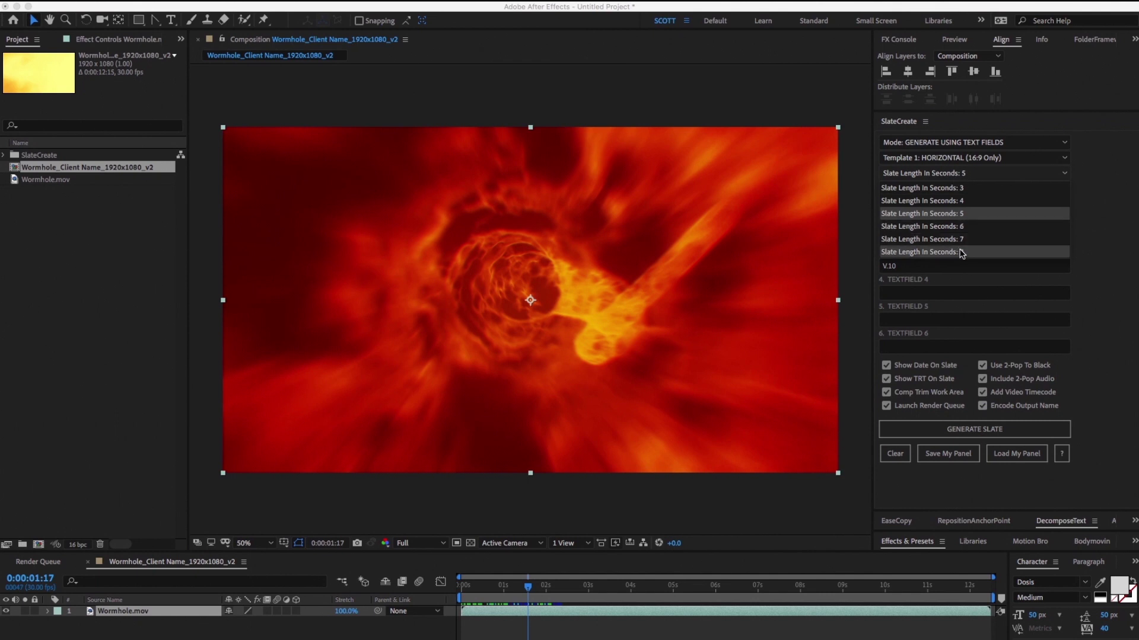
pyautogui.click(1032, 252)
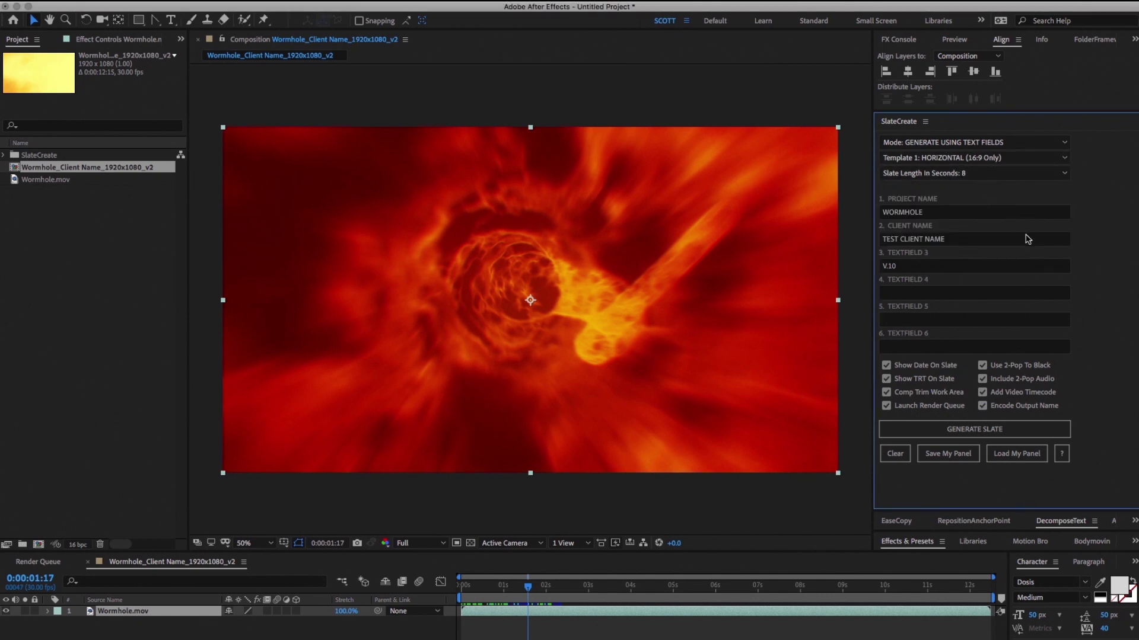
pyautogui.click(955, 428)
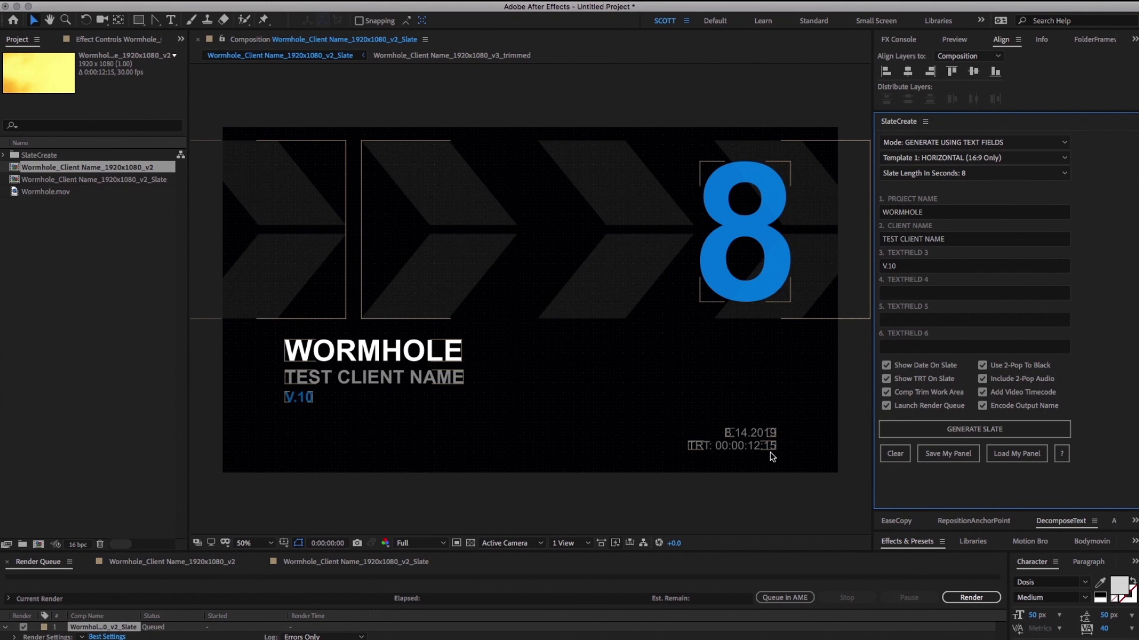
pyautogui.click(792, 453)
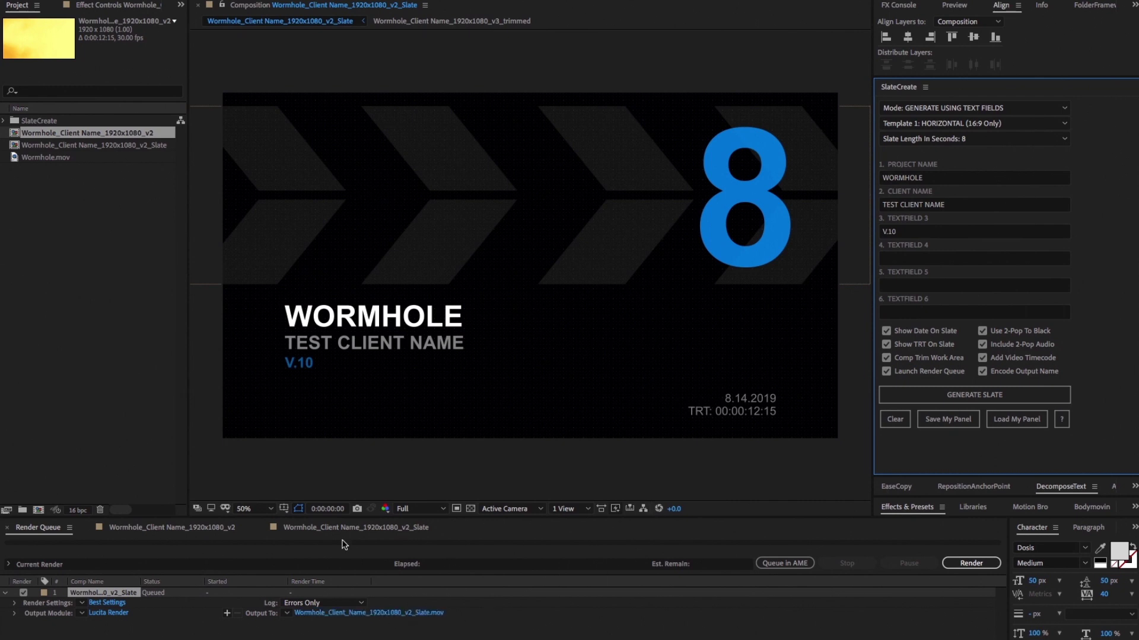
# Review the generated slate composition's countdown and video timecode by scrubbing through its timeline, and return to the first frame.
pyautogui.click(320, 532)
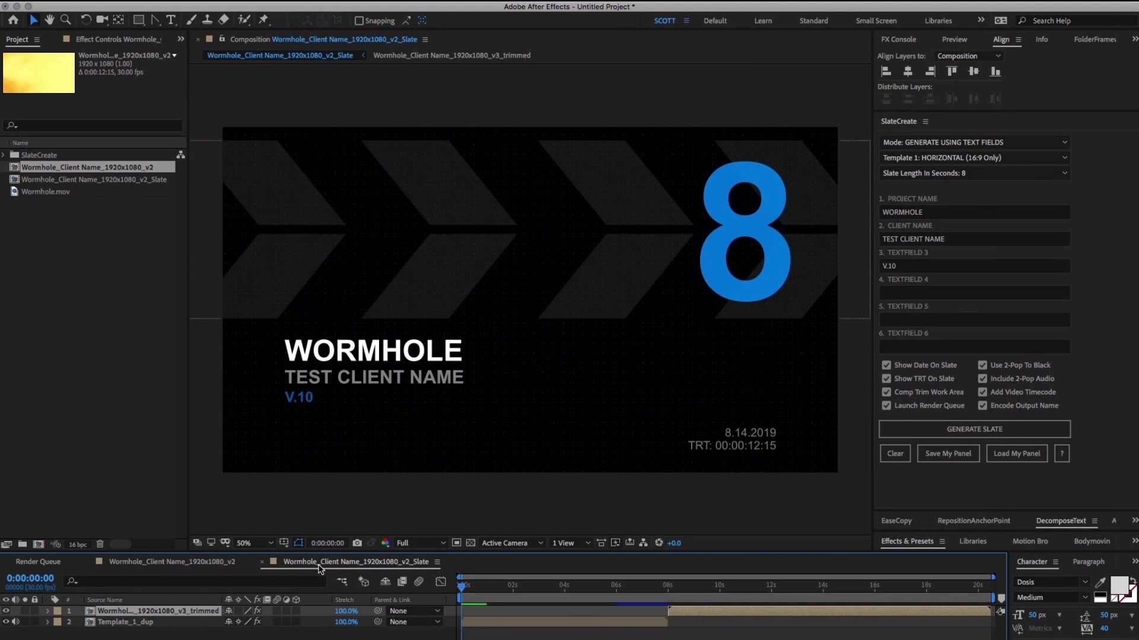
pyautogui.moveTo(463, 587); pyautogui.dragTo(715, 590)
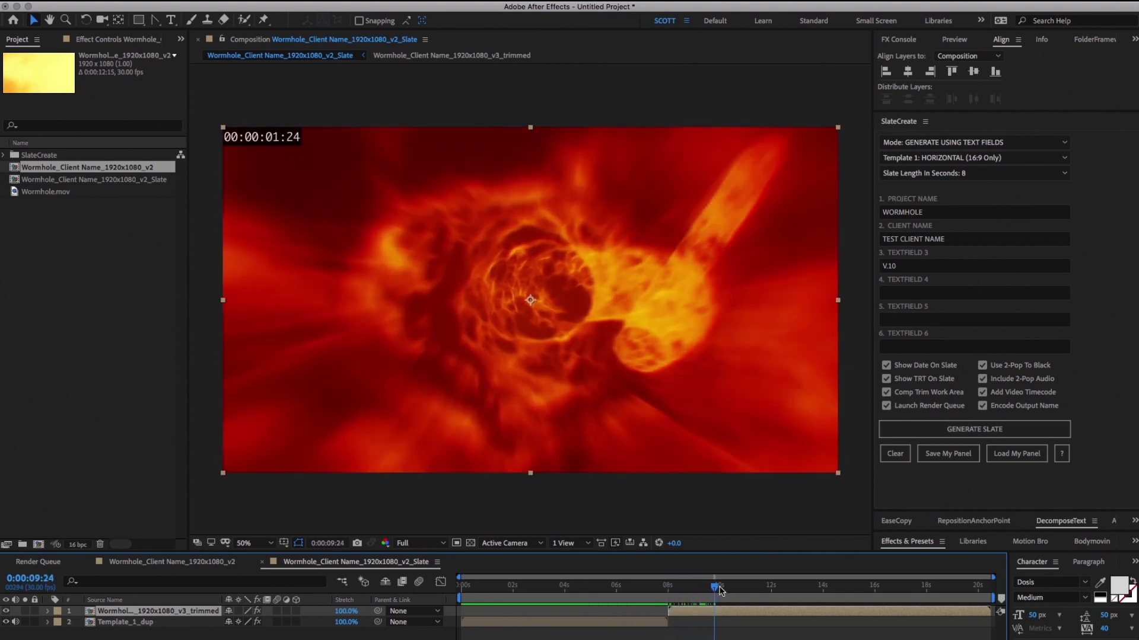
pyautogui.moveTo(718, 590); pyautogui.dragTo(906, 588)
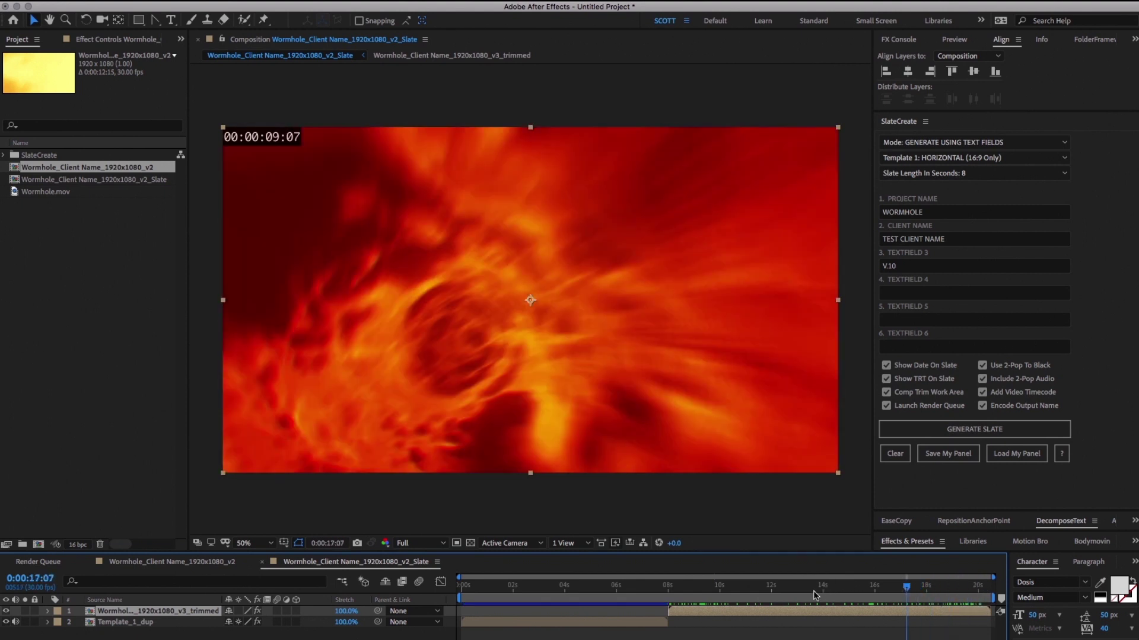
pyautogui.press('Home')
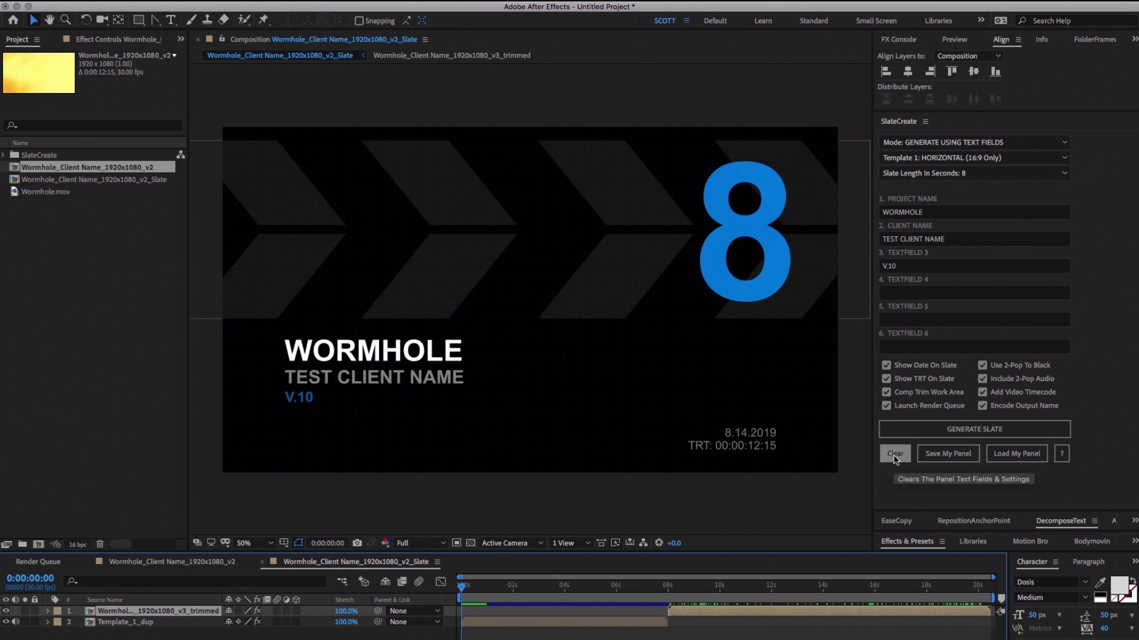
# Clear the SlateCreate panel and enter WORMHOLE as project name, CLIENT as client name and v3 in text field 3.
pyautogui.click(895, 454)
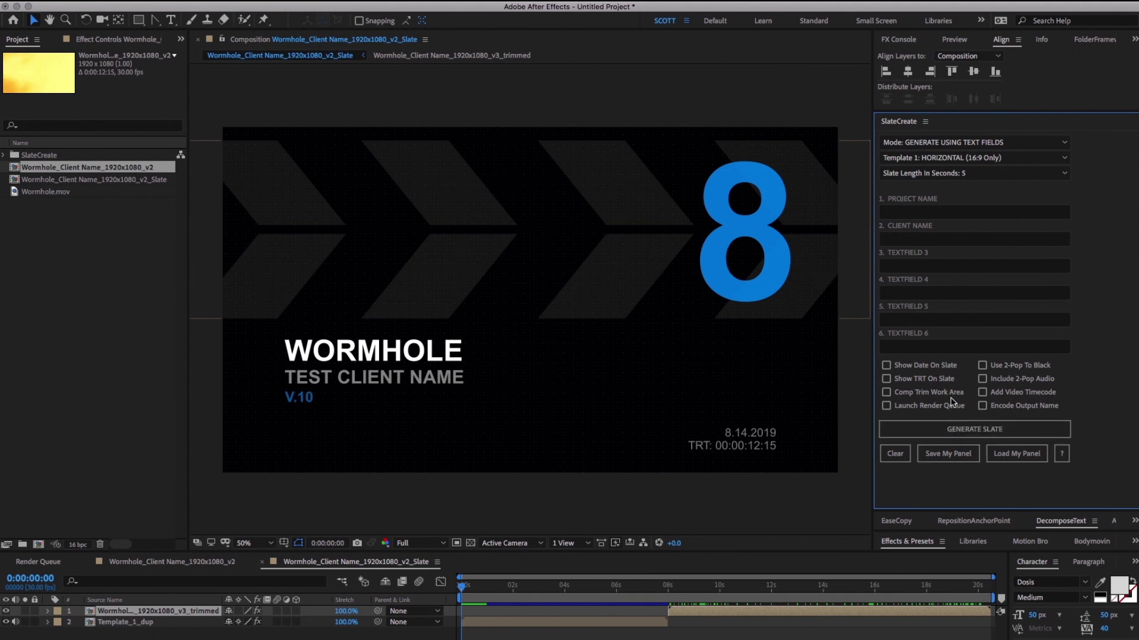
pyautogui.click(916, 213)
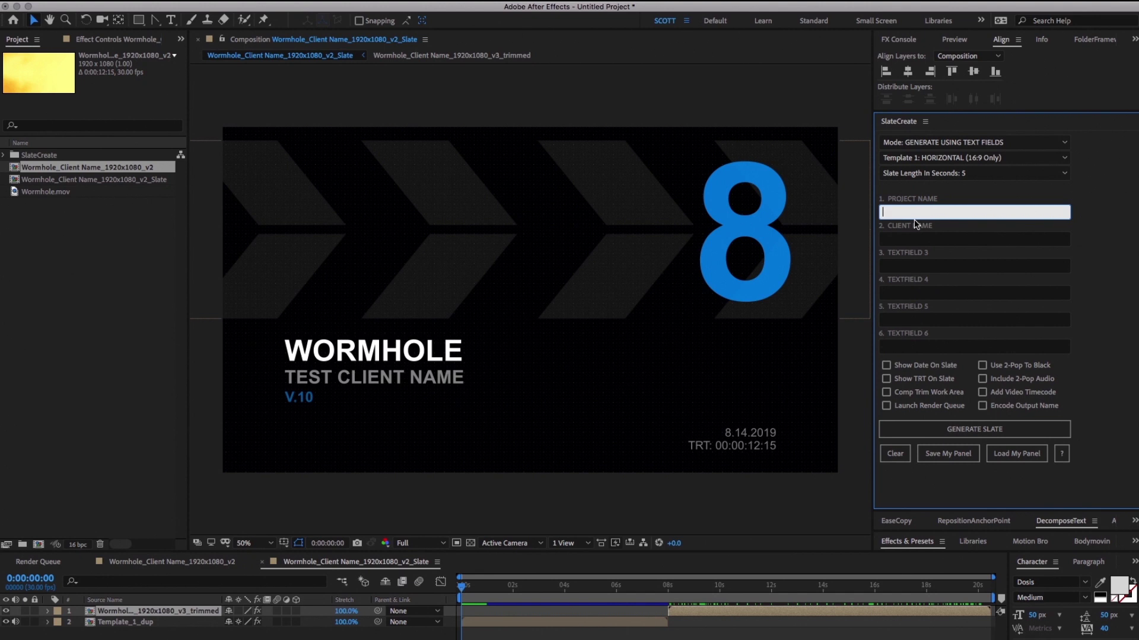
pyautogui.write('WORMHOLE')
pyautogui.press('Tab')
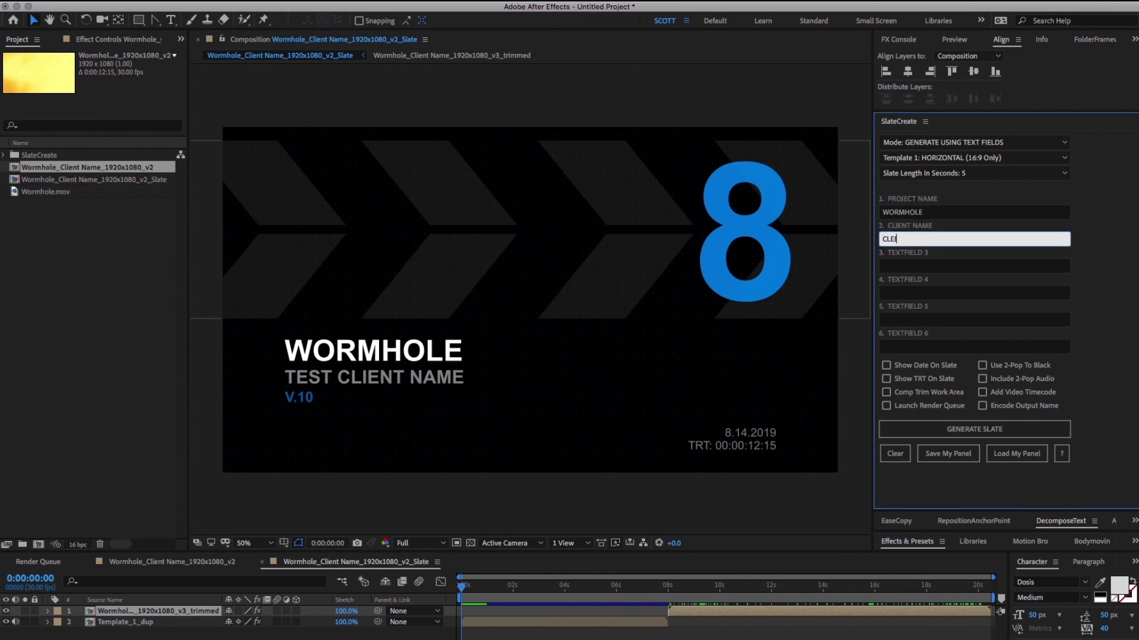
pyautogui.press('Tab')
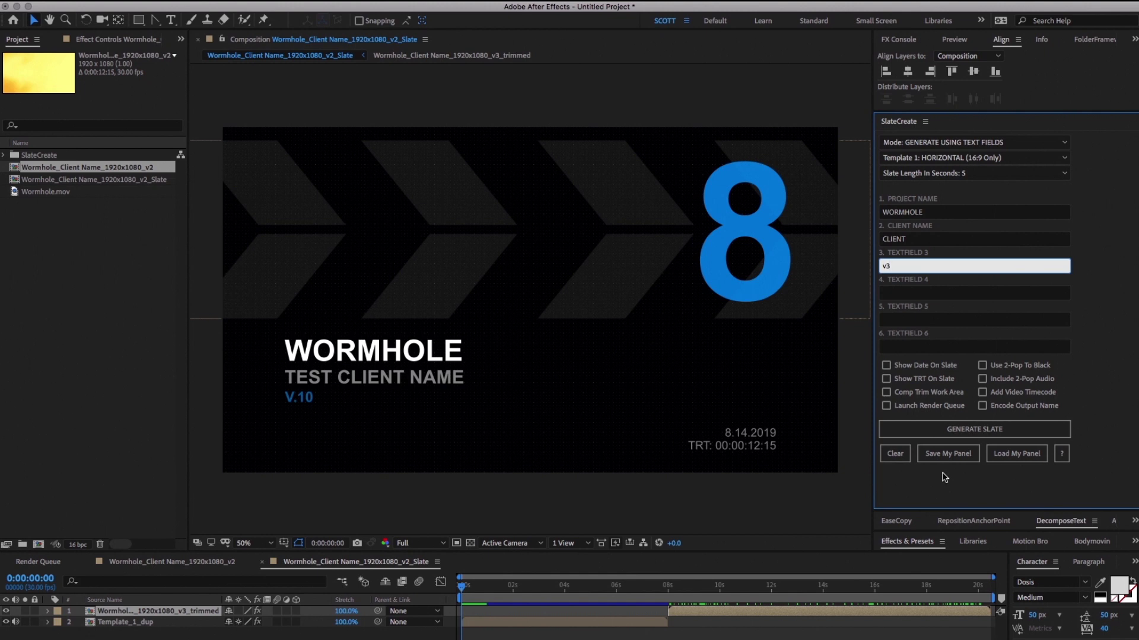
# Save the current SlateCreate panel setup, and test it by clearing the panel and loading the saved setup.
pyautogui.click(949, 454)
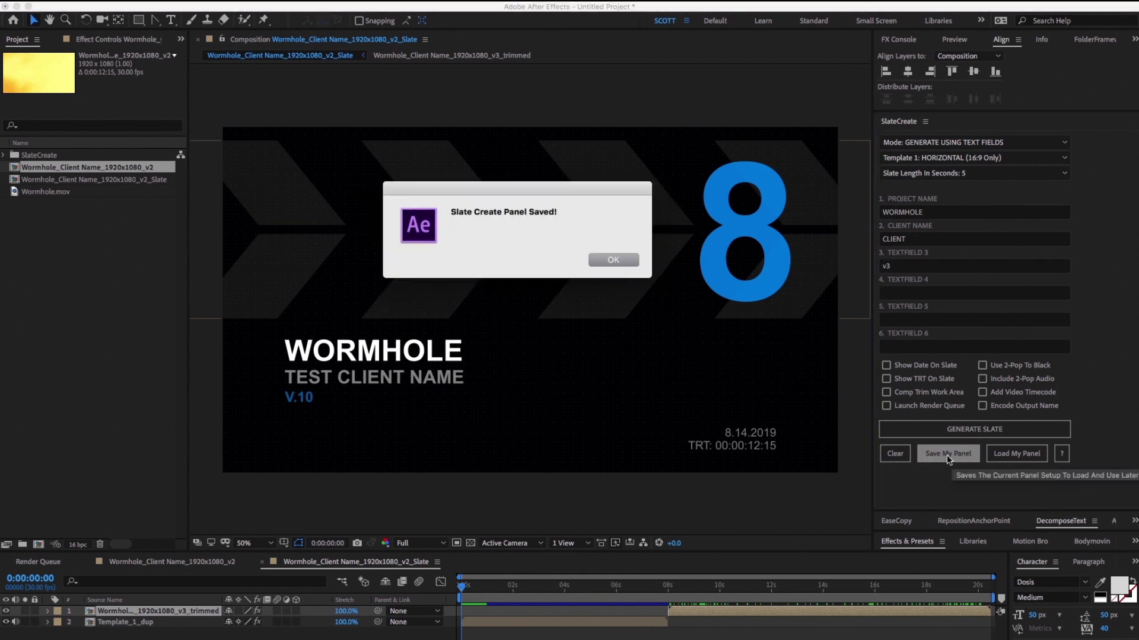
pyautogui.click(613, 259)
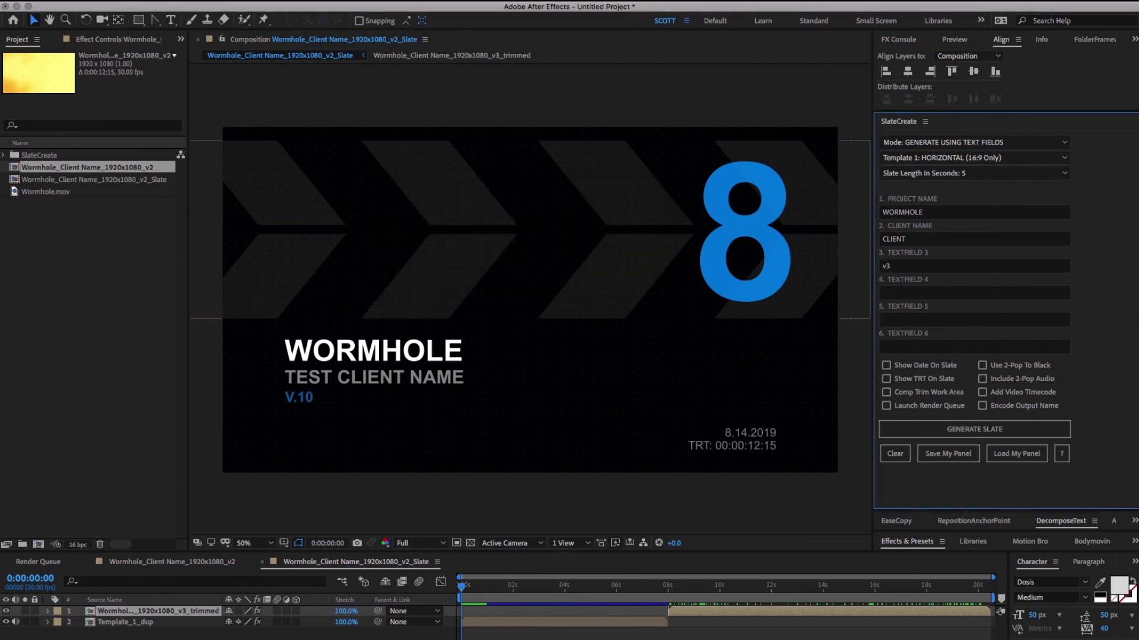
pyautogui.click(893, 458)
pyautogui.click(1020, 457)
# Enable the Show Date On Slate, Show TRT On Slate, Comp Trim Work Area and Launch Render Queue options.
pyautogui.click(886, 365)
pyautogui.click(886, 379)
pyautogui.click(886, 392)
pyautogui.click(886, 406)
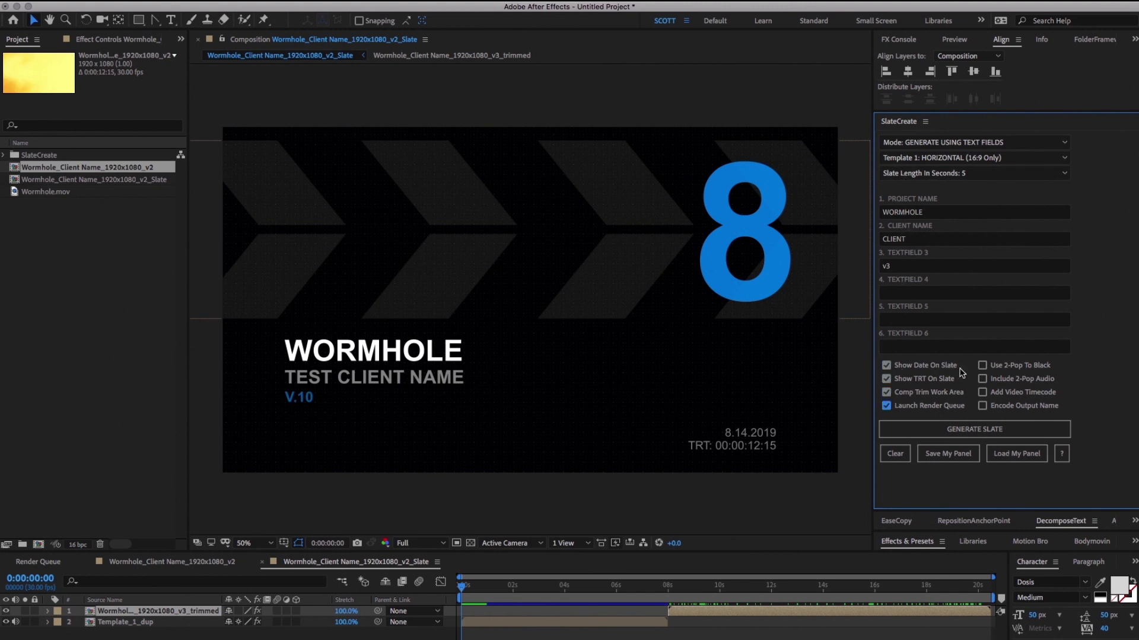
# Save the panel again with the newly enabled options, and restore that setup after clearing all fields.
pyautogui.click(948, 453)
pyautogui.click(634, 263)
pyautogui.click(895, 454)
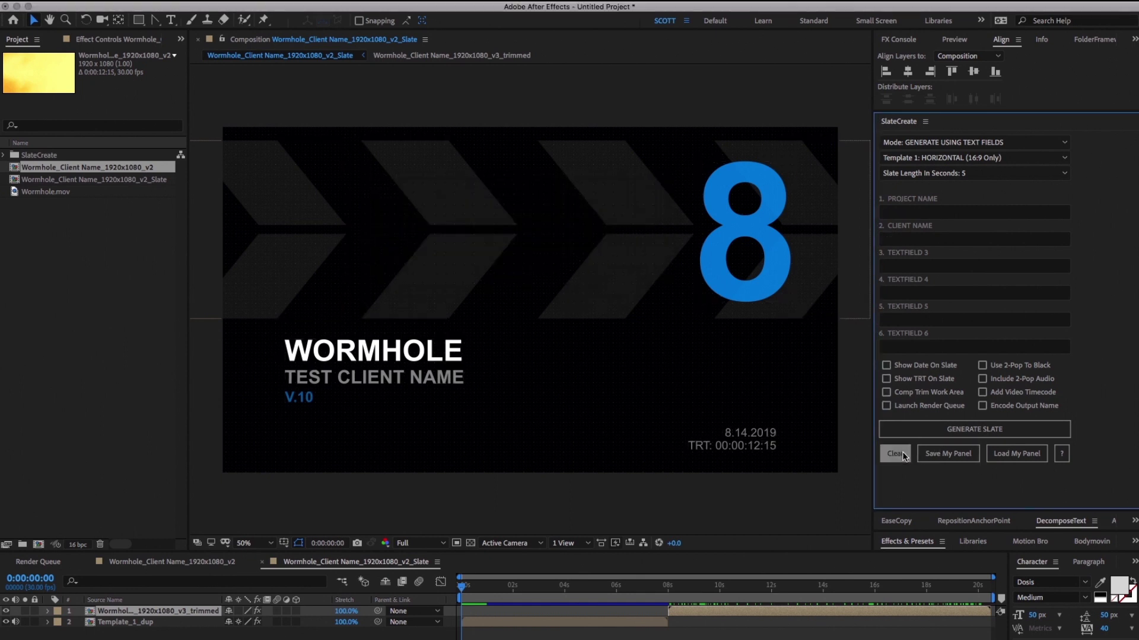
pyautogui.click(1016, 455)
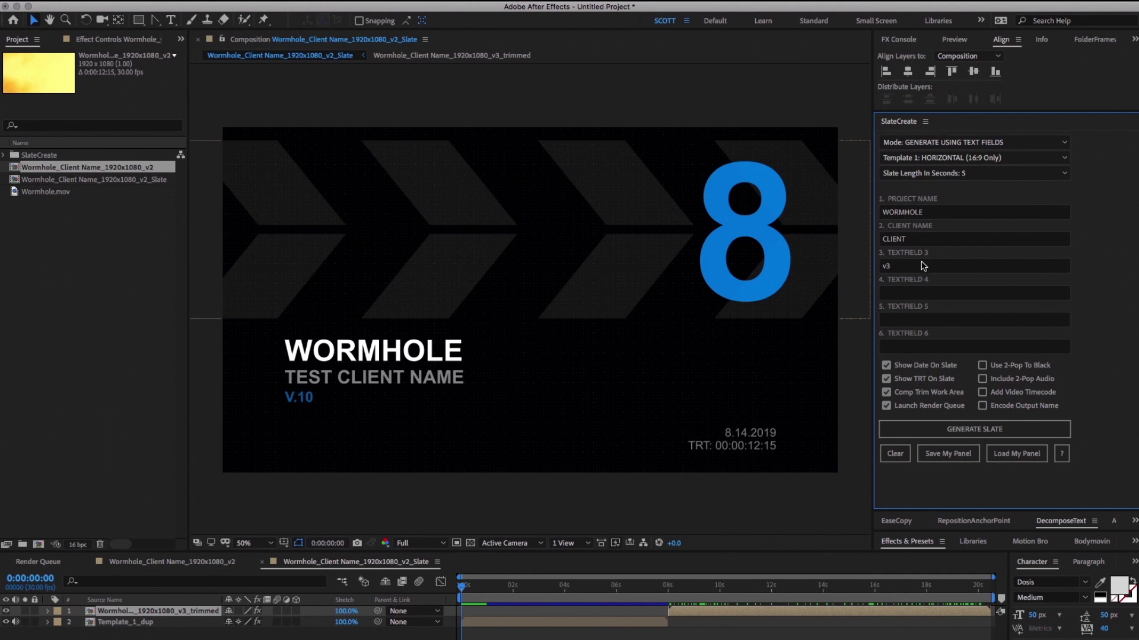
# Replace the project name, client name and text field 3 entries with TEST.
pyautogui.click(939, 215)
pyautogui.write('TEST')
pyautogui.click(917, 243)
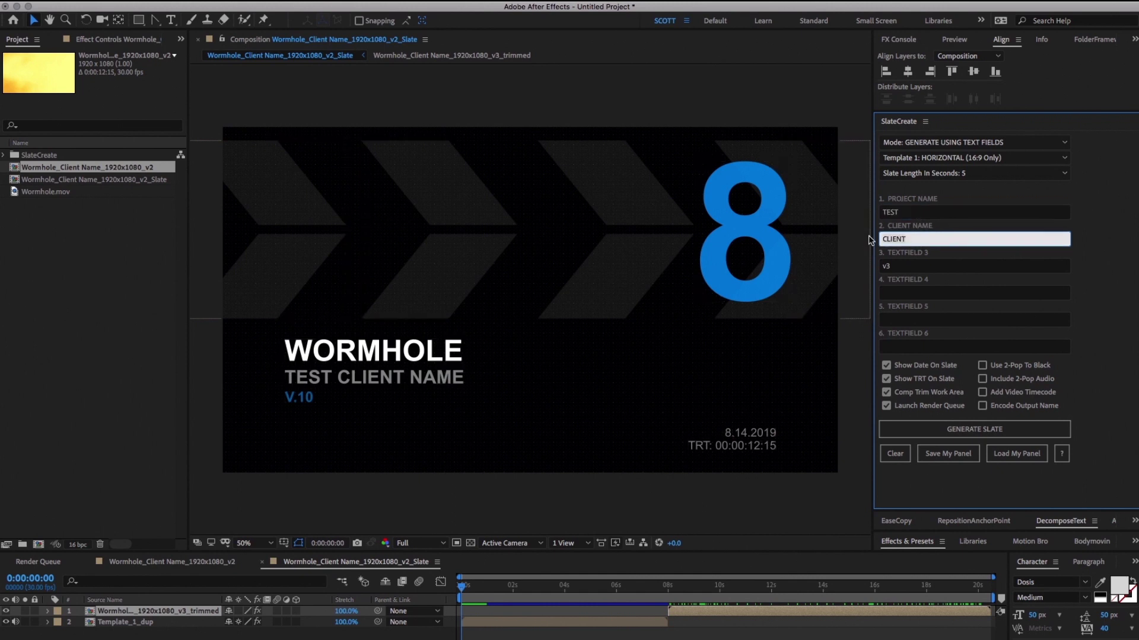
pyautogui.write('TEST')
pyautogui.click(904, 265)
pyautogui.write('TEST')
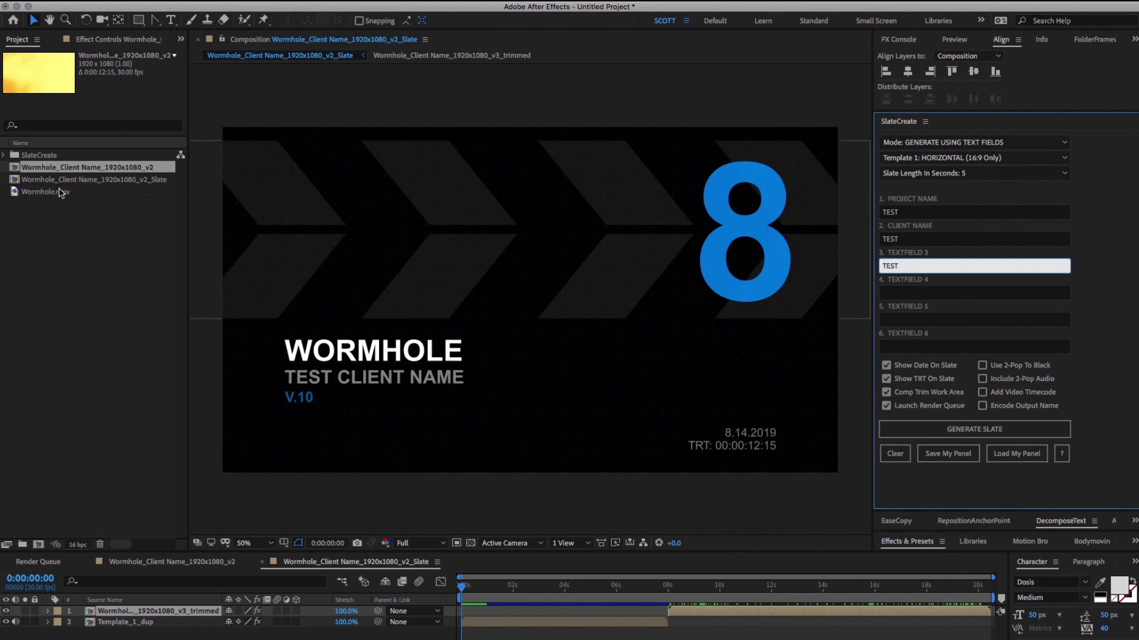
# Delete the Wormhole_Client Name_1920x1080_v2_Slate composition from the project.
pyautogui.click(82, 181)
pyautogui.press('Delete')
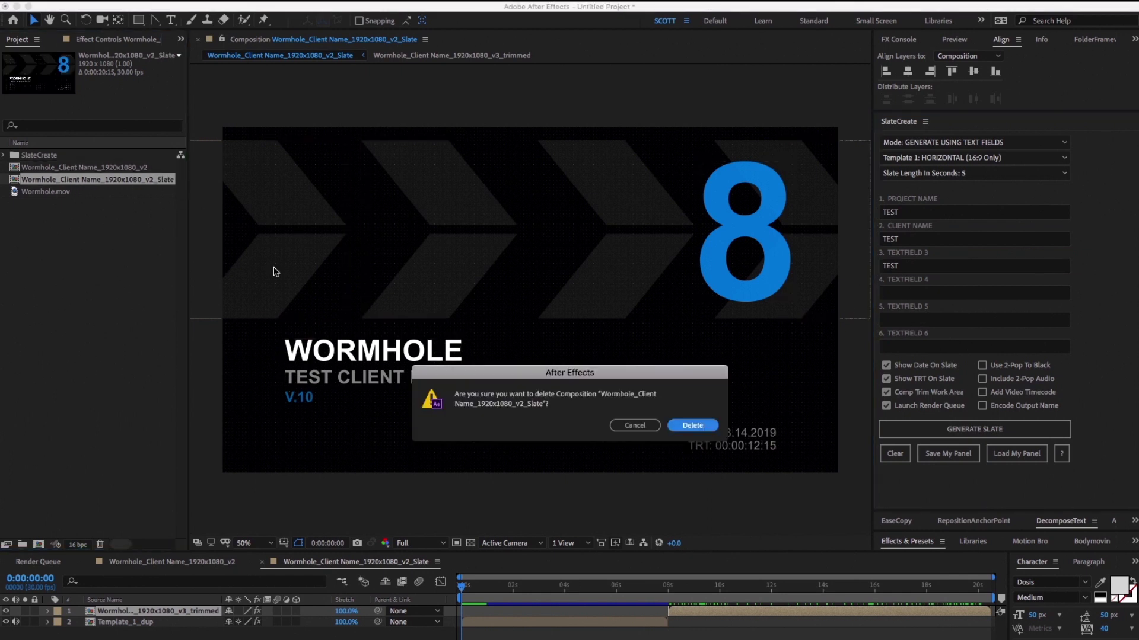
pyautogui.click(693, 431)
# Select the Wormhole_Client Name_1920x1080_v2 composition and generate a 5-second slate with the TEST entries.
pyautogui.click(102, 170)
pyautogui.click(526, 578)
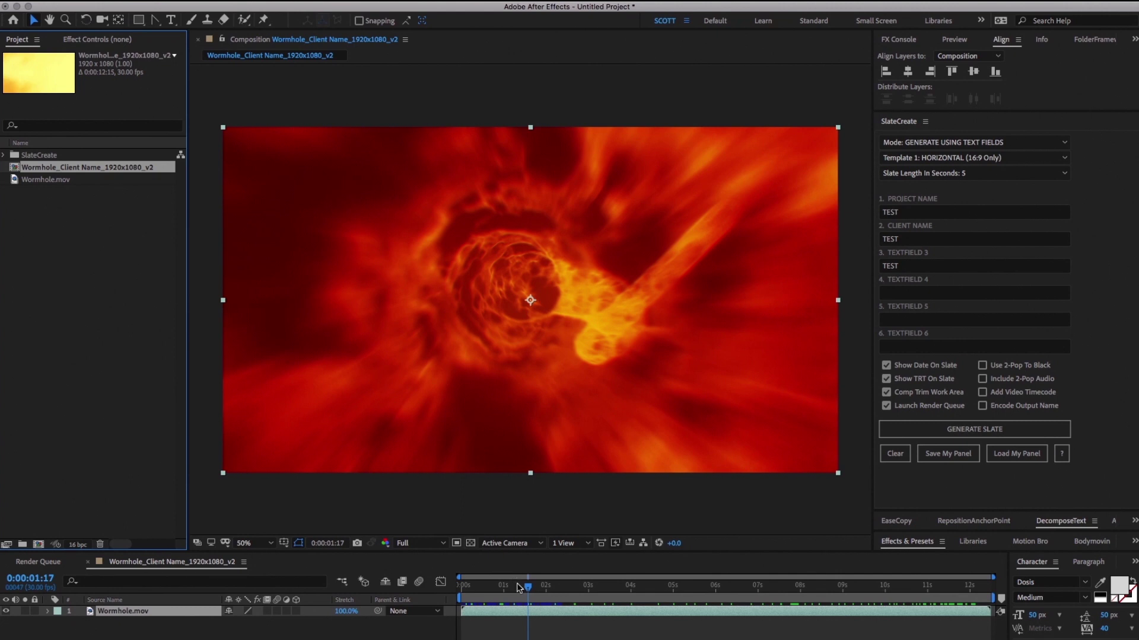
pyautogui.click(987, 429)
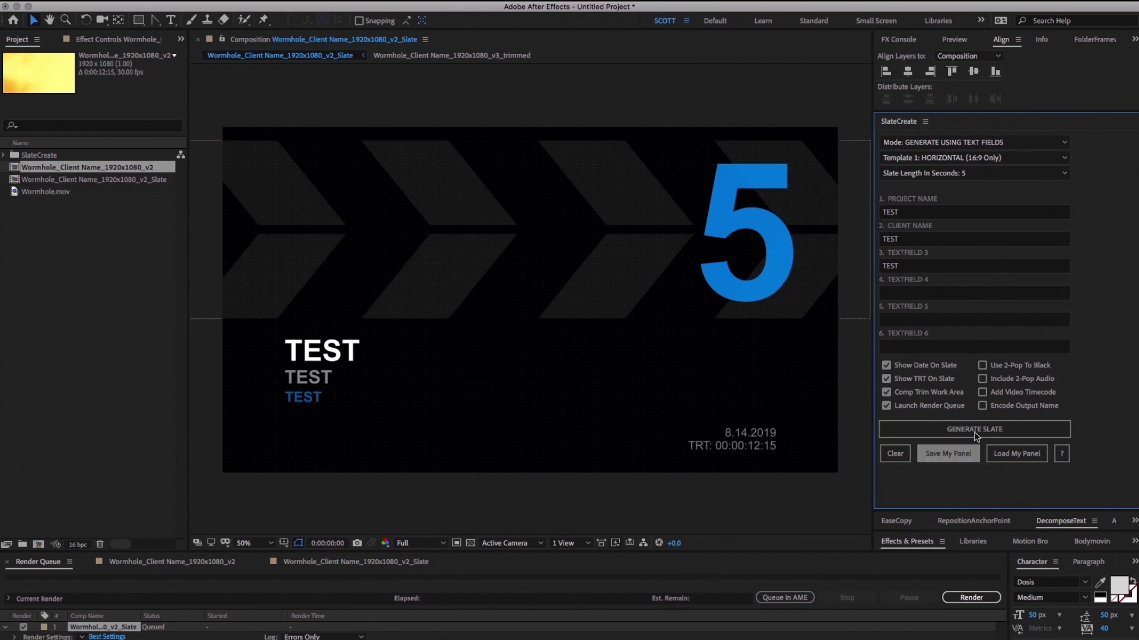
# Close the SlateCreate panel, delete the TEST slate composition and select the original Wormhole composition.
pyautogui.click(926, 121)
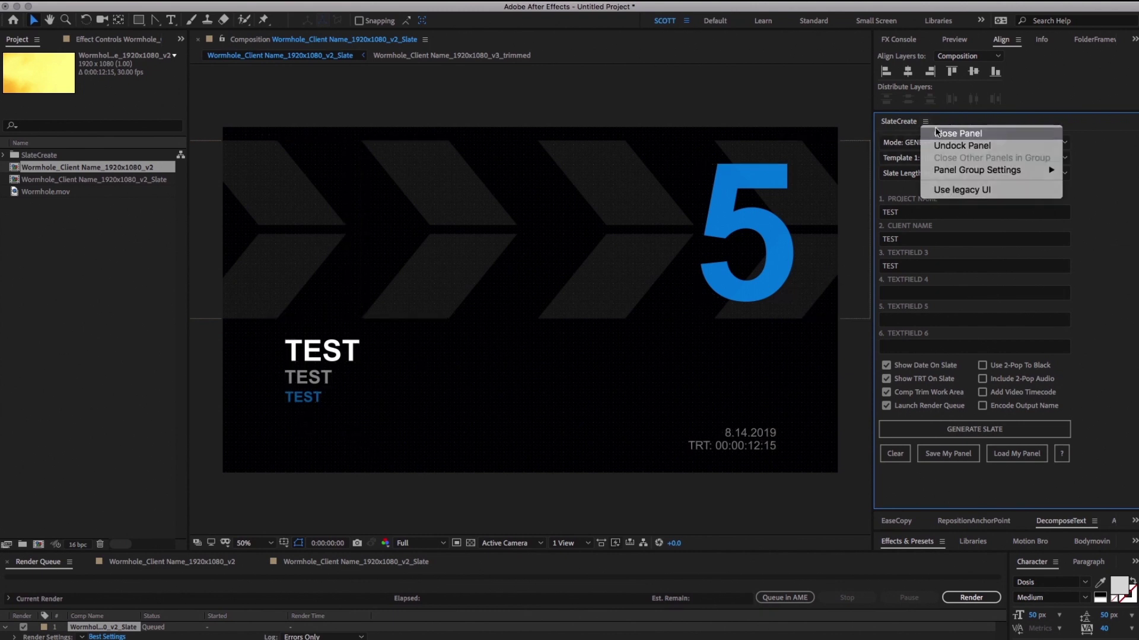
pyautogui.click(936, 134)
pyautogui.click(68, 179)
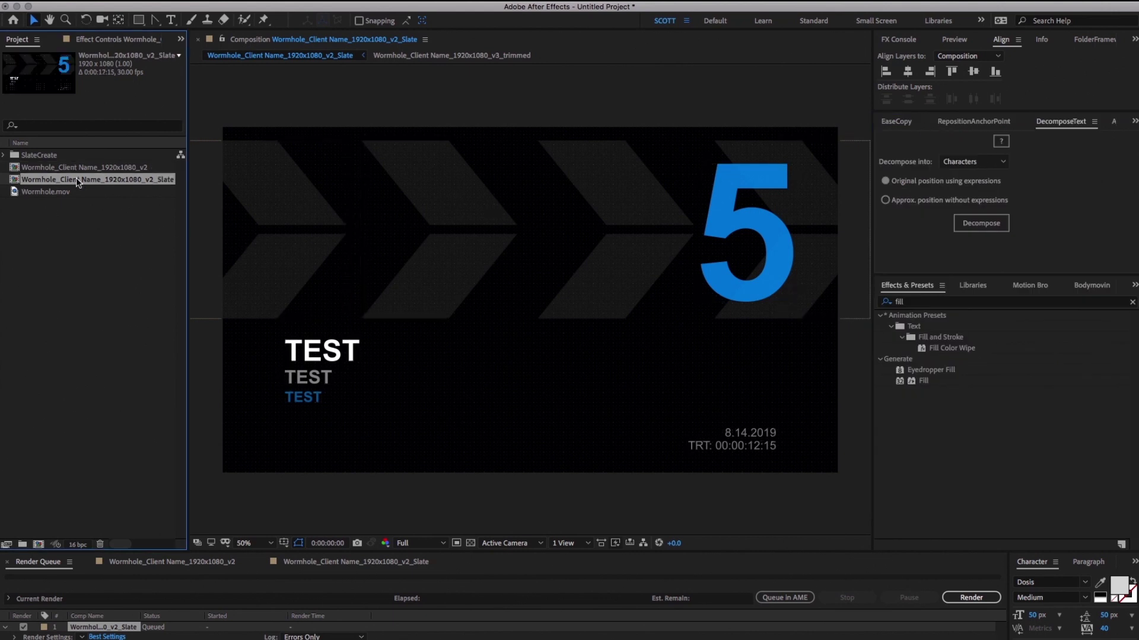
pyautogui.press('Delete')
pyautogui.click(692, 424)
pyautogui.click(113, 169)
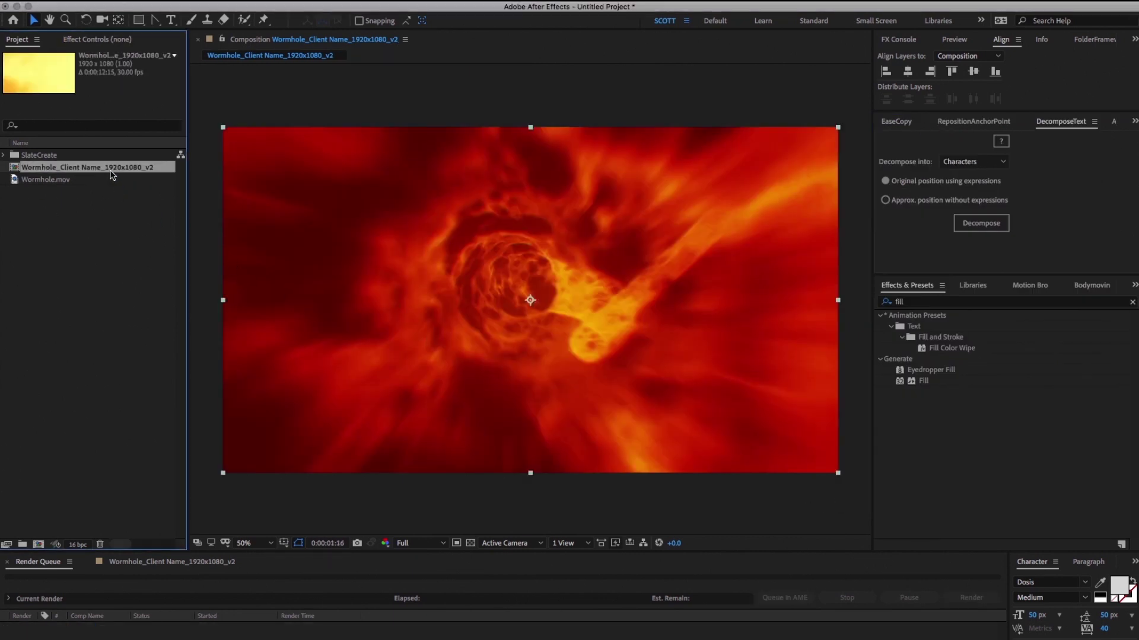
# Reopen the SlateCreate script panel and load its saved panel setup.
pyautogui.click(83, 0)
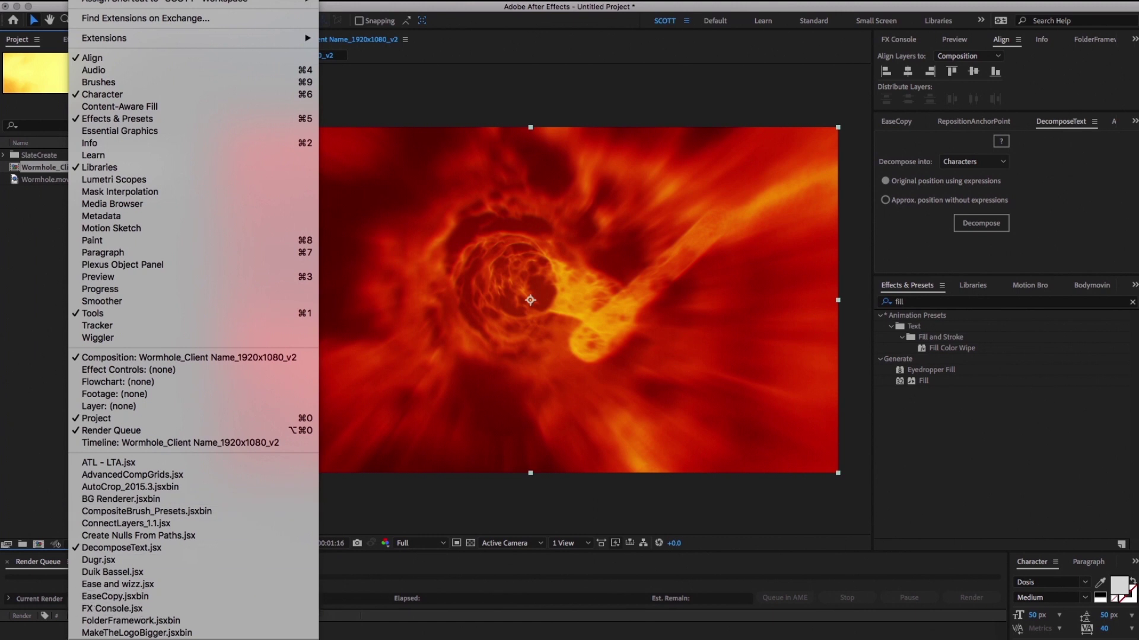
pyautogui.click(125, 638)
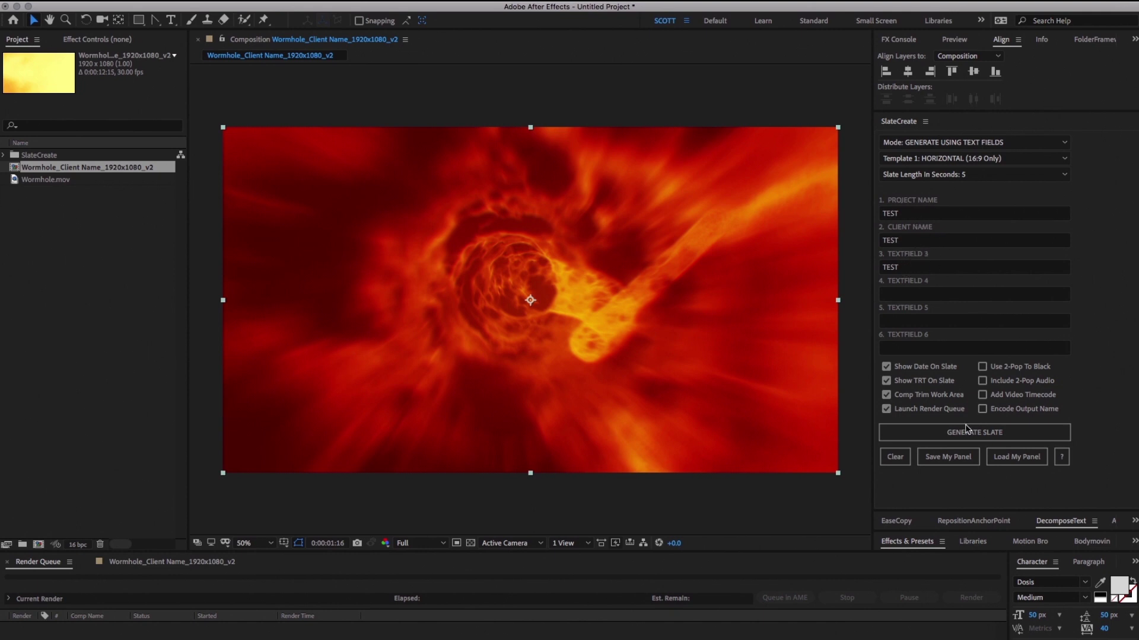
pyautogui.click(1016, 462)
# Open SlateCreate's settings, read through its help instructions, and leave the settings without saving.
pyautogui.click(1061, 458)
pyautogui.click(975, 396)
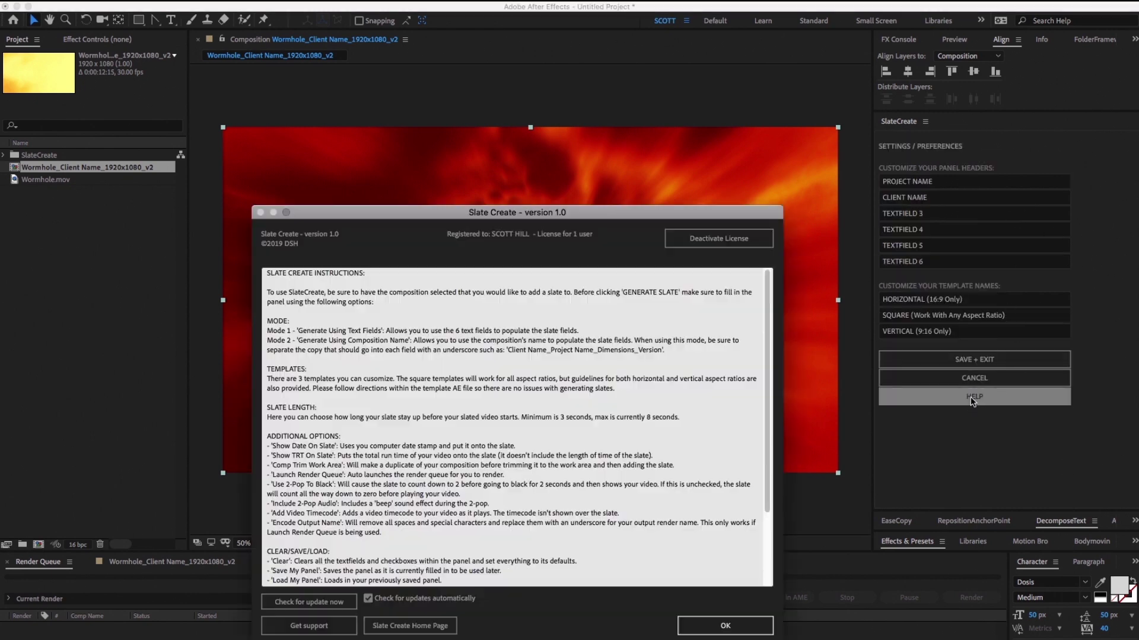
pyautogui.scroll(-3, 392, 337)
pyautogui.scroll(3, 392, 337)
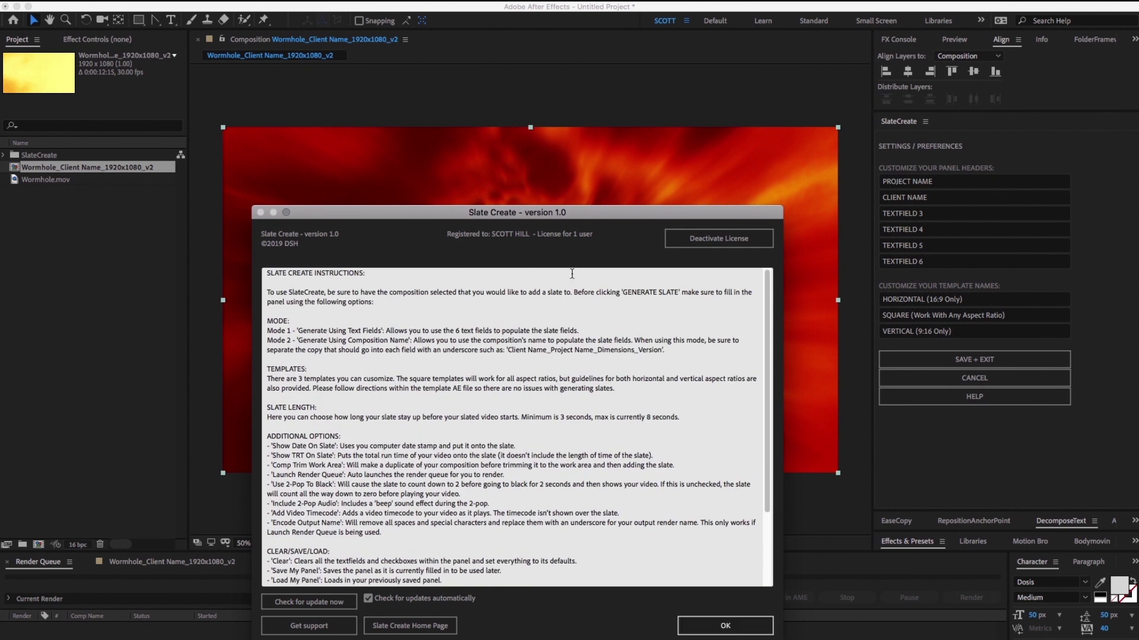
pyautogui.click(725, 626)
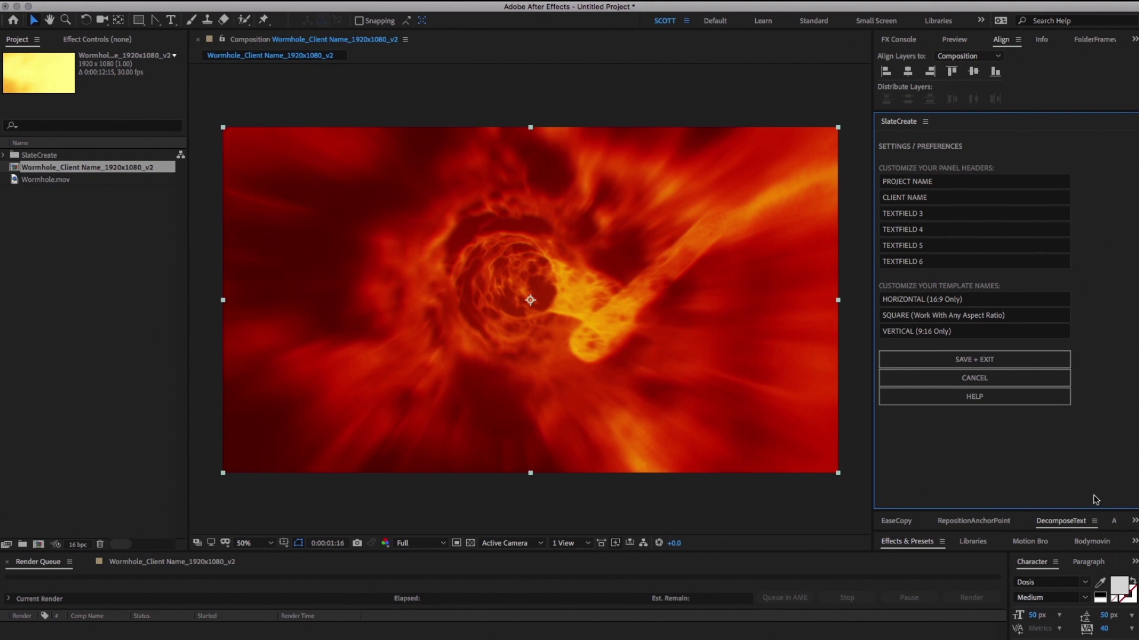
pyautogui.click(979, 380)
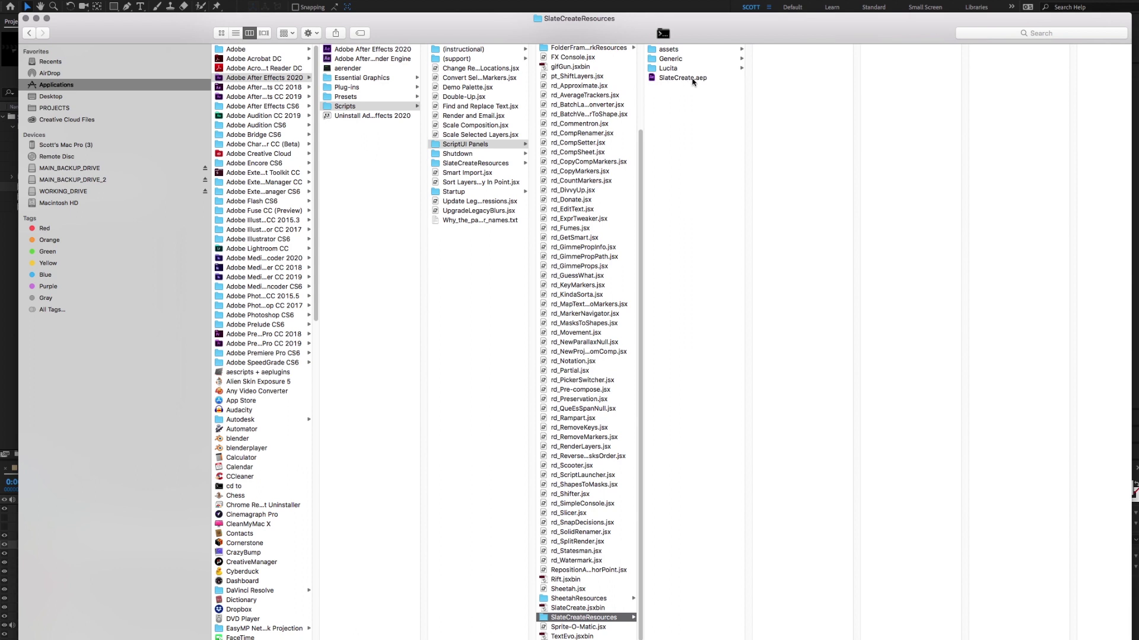
# Switch from Finder to the SlateCreate template project in After Effects and examine the SlateCreate folder, Template_2 and Template_3.
pyautogui.click(682, 3)
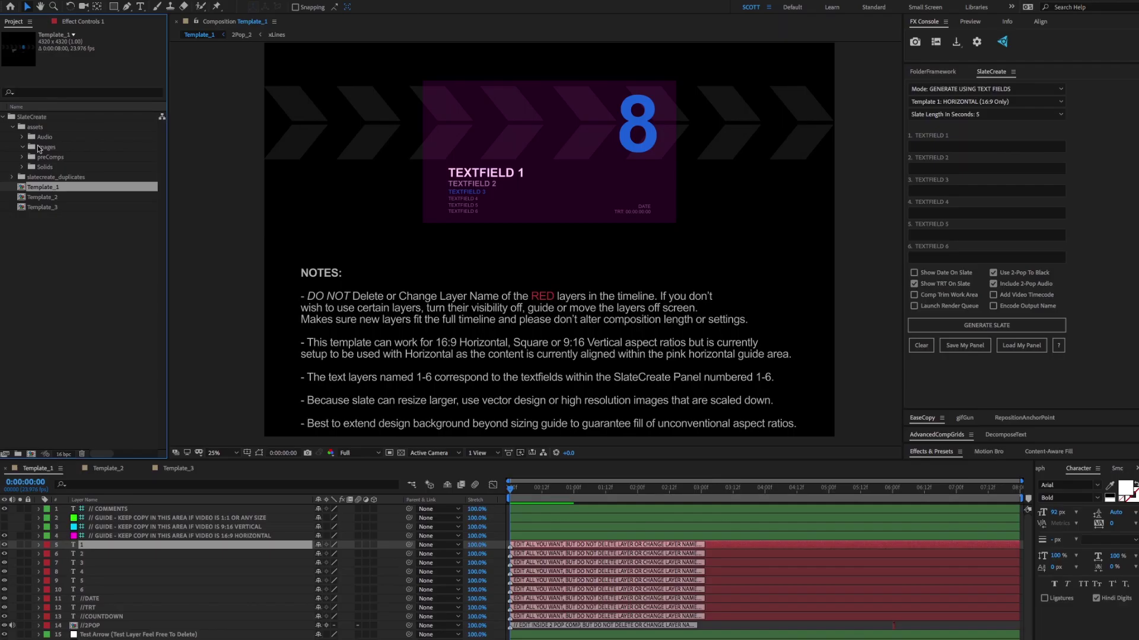
pyautogui.click(30, 118)
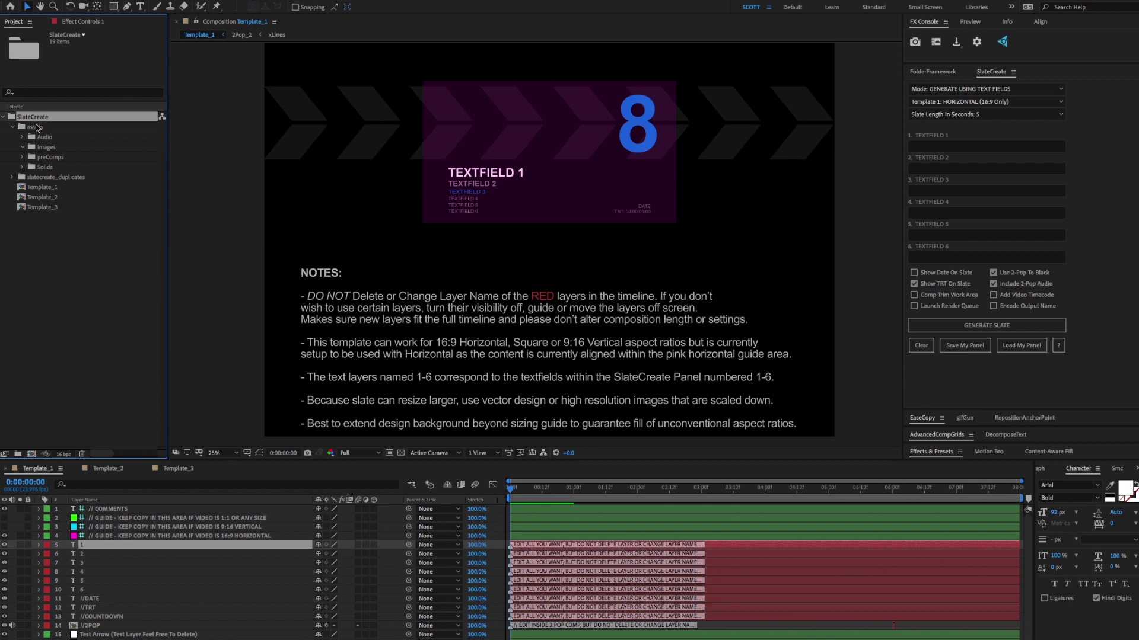
pyautogui.click(42, 208)
pyautogui.click(41, 209)
pyautogui.click(33, 117)
pyautogui.click(40, 199)
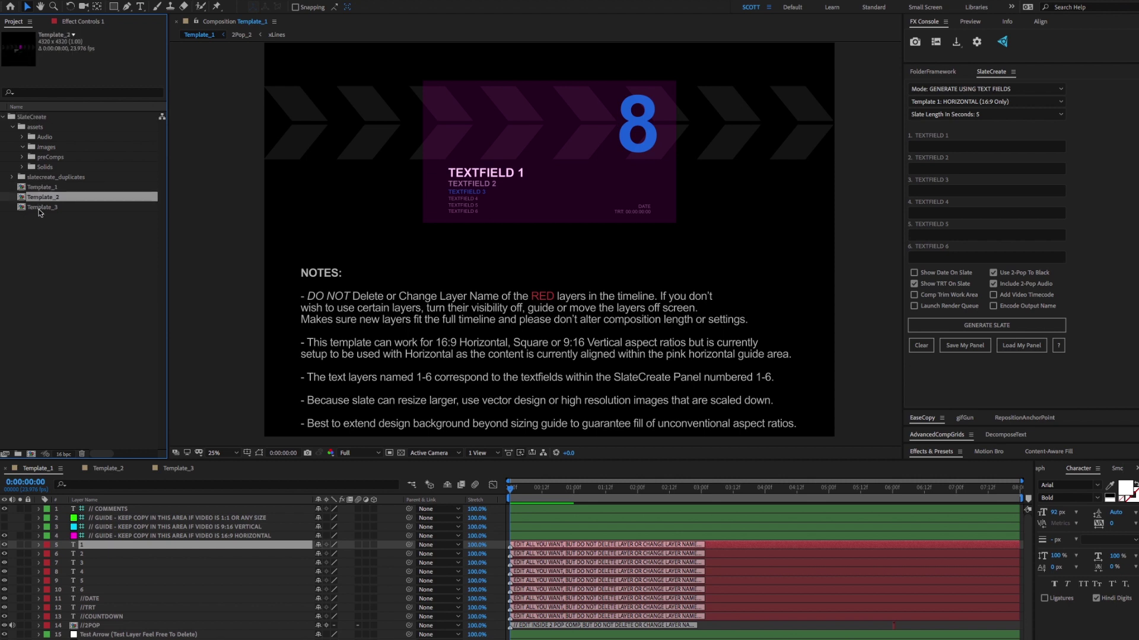
# Examine Template_1's numbered text layers 2 and 6 and the Images assets folder in the template project.
pyautogui.click(40, 206)
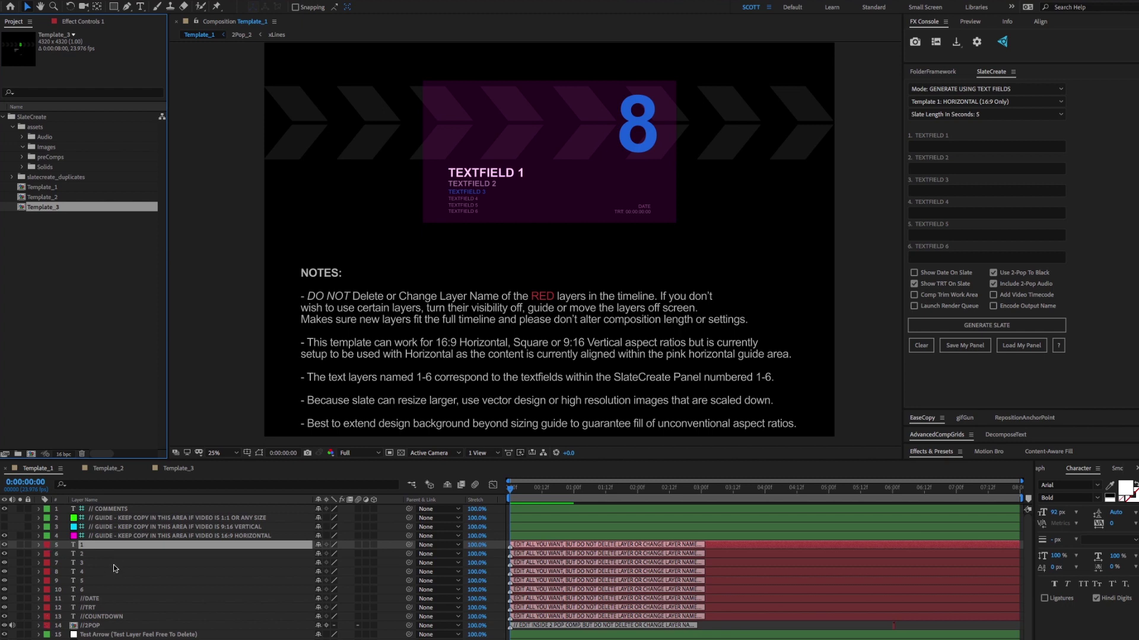
pyautogui.click(84, 554)
pyautogui.click(87, 591)
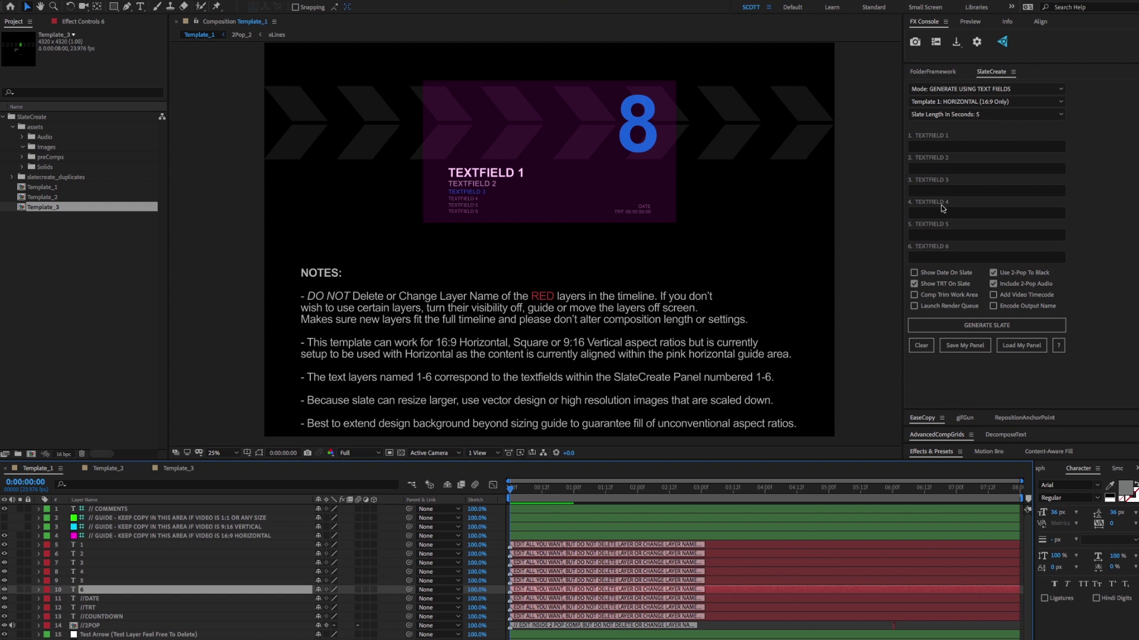
pyautogui.click(84, 553)
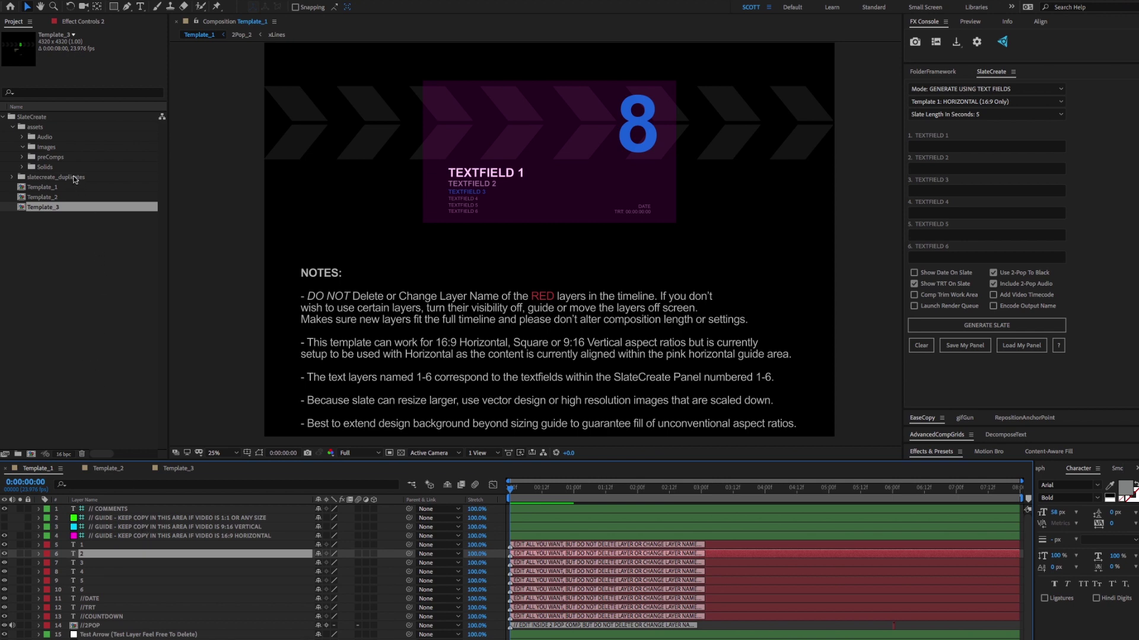
pyautogui.click(54, 149)
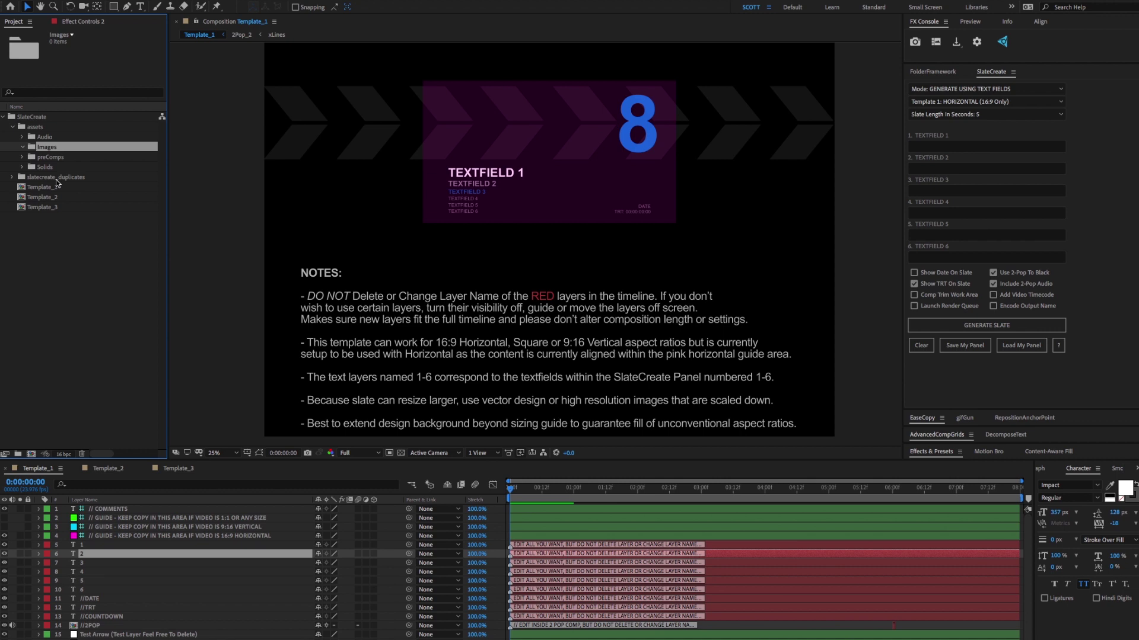
# Compare the layouts and notes of the Template_1, Template_2 and Template_3 compositions, returning to Template_1.
pyautogui.click(42, 472)
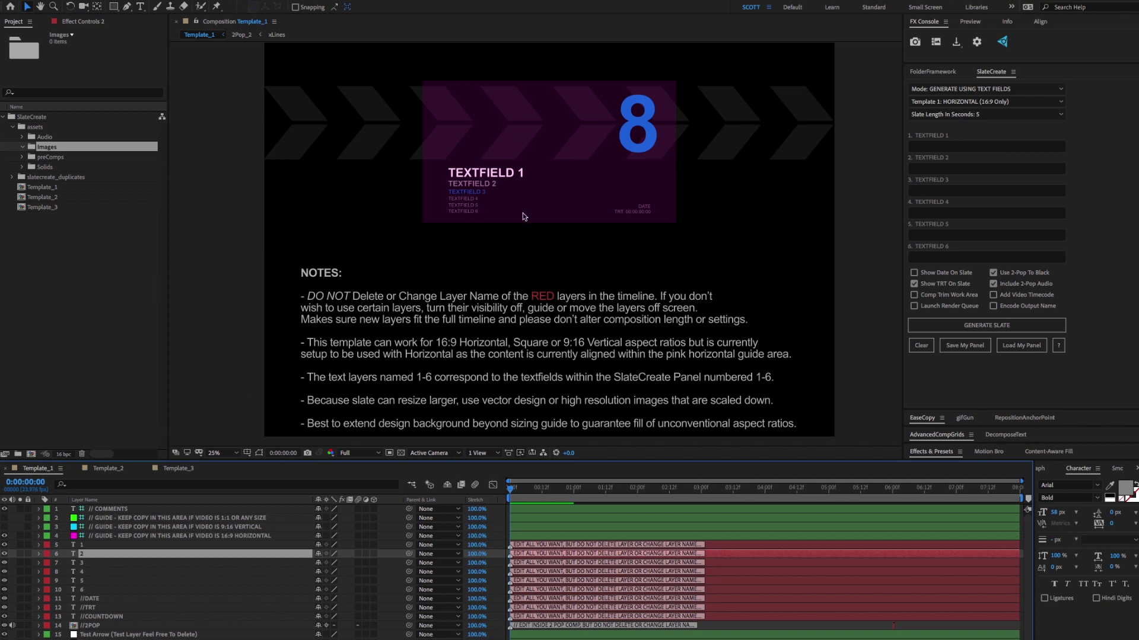
pyautogui.click(104, 469)
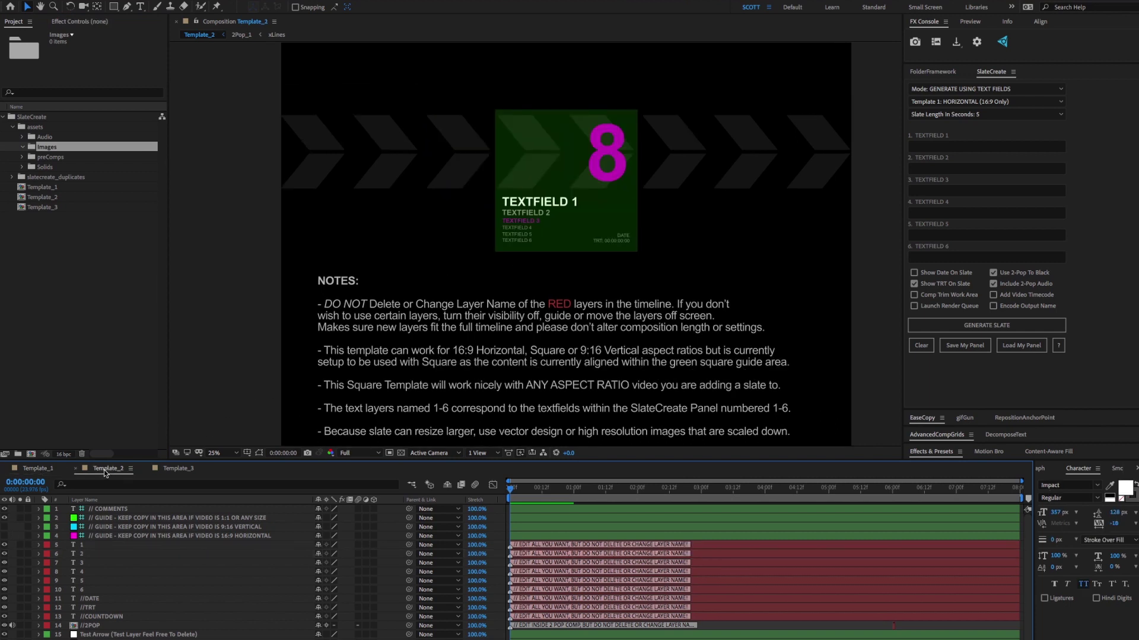
pyautogui.click(182, 470)
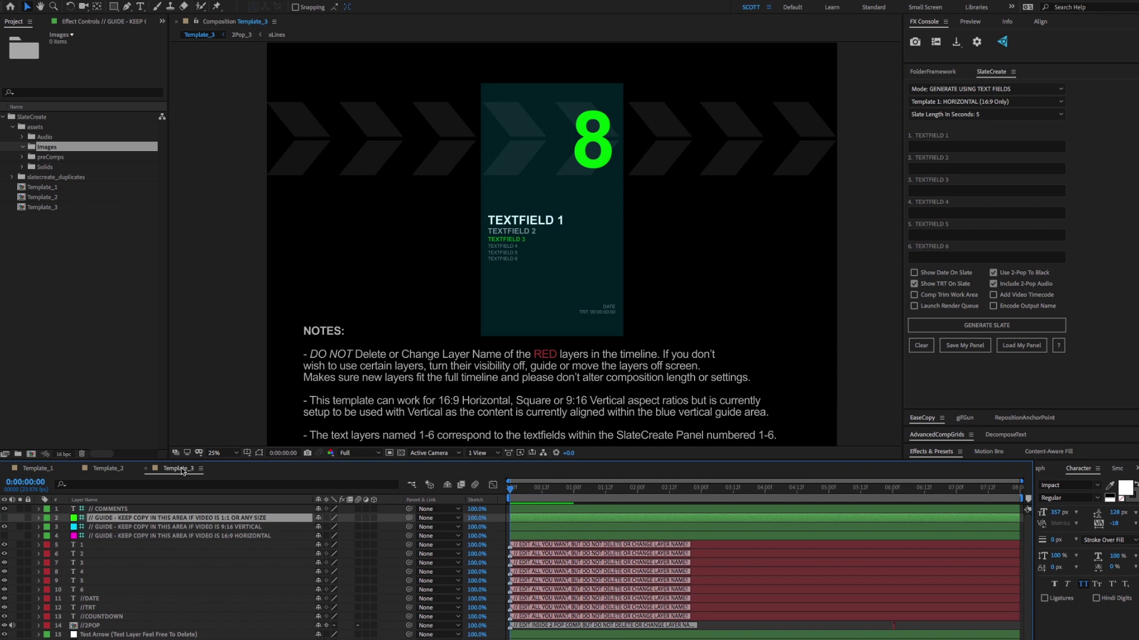
pyautogui.click(37, 468)
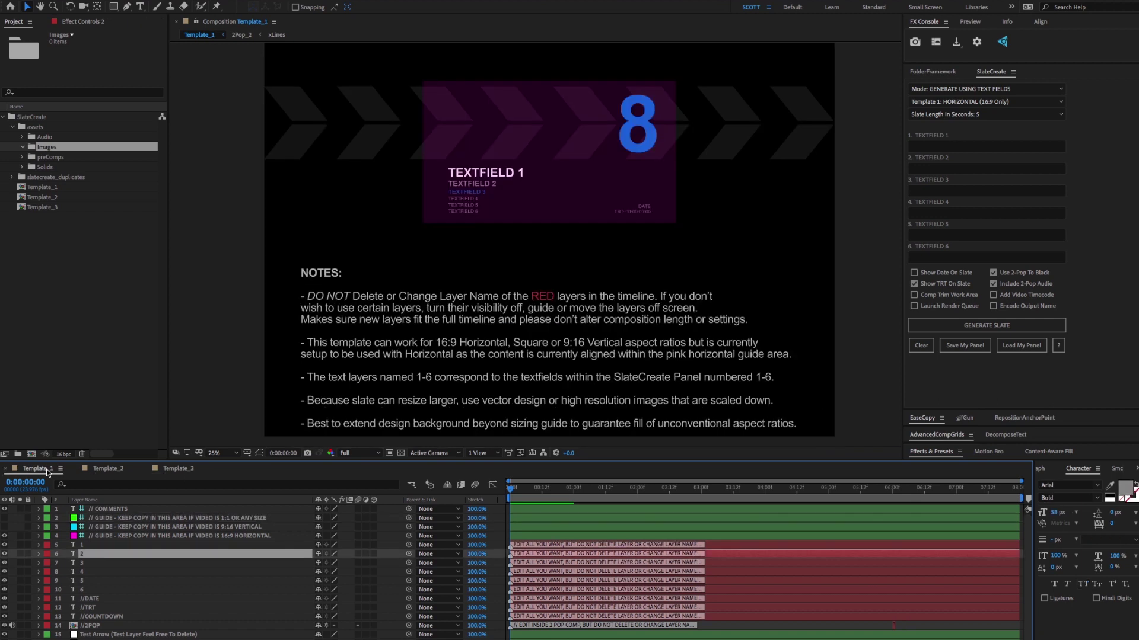
# In Template_2, show the 16:9 horizontal and 9:16 vertical guide layers to compare their areas, and hide both again.
pyautogui.click(105, 468)
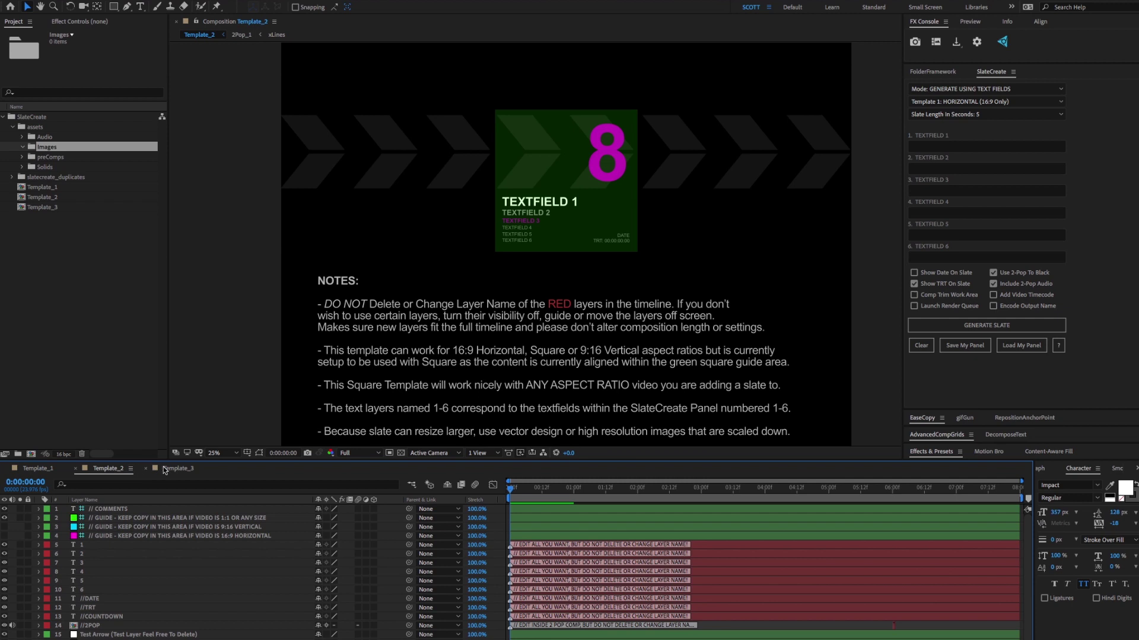
pyautogui.click(5, 536)
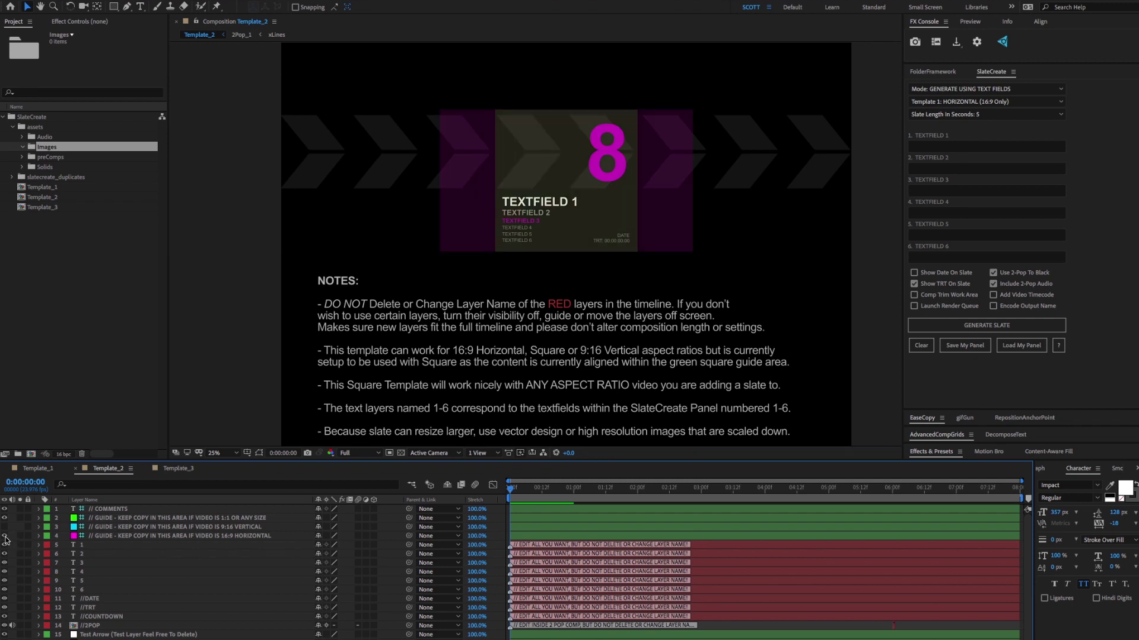
pyautogui.click(5, 527)
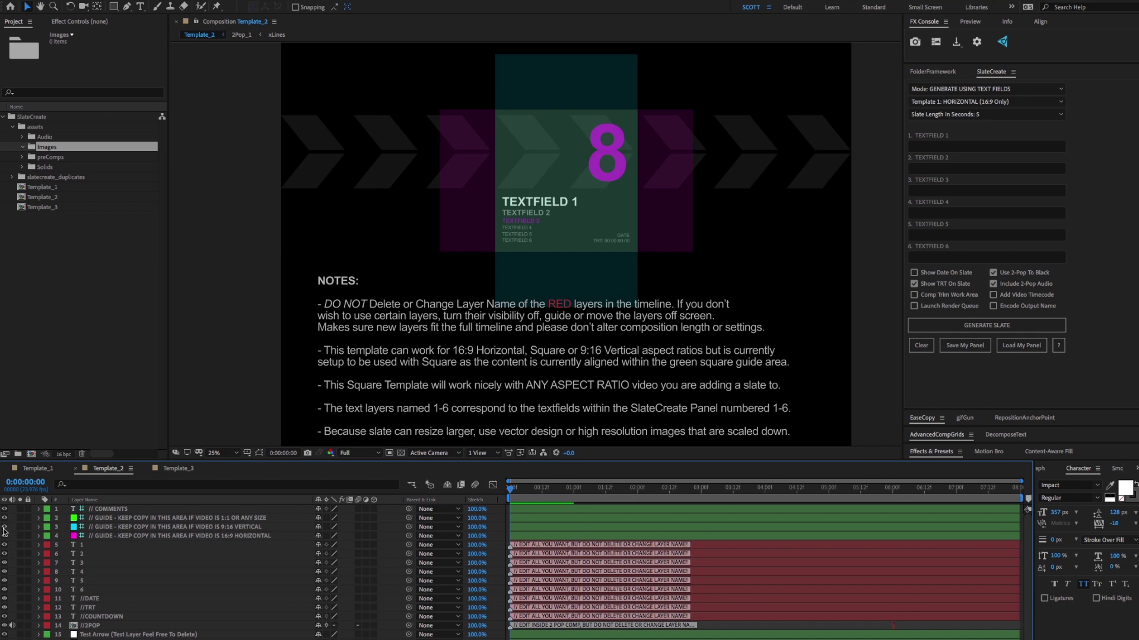
pyautogui.moveTo(4, 528); pyautogui.dragTo(5, 536)
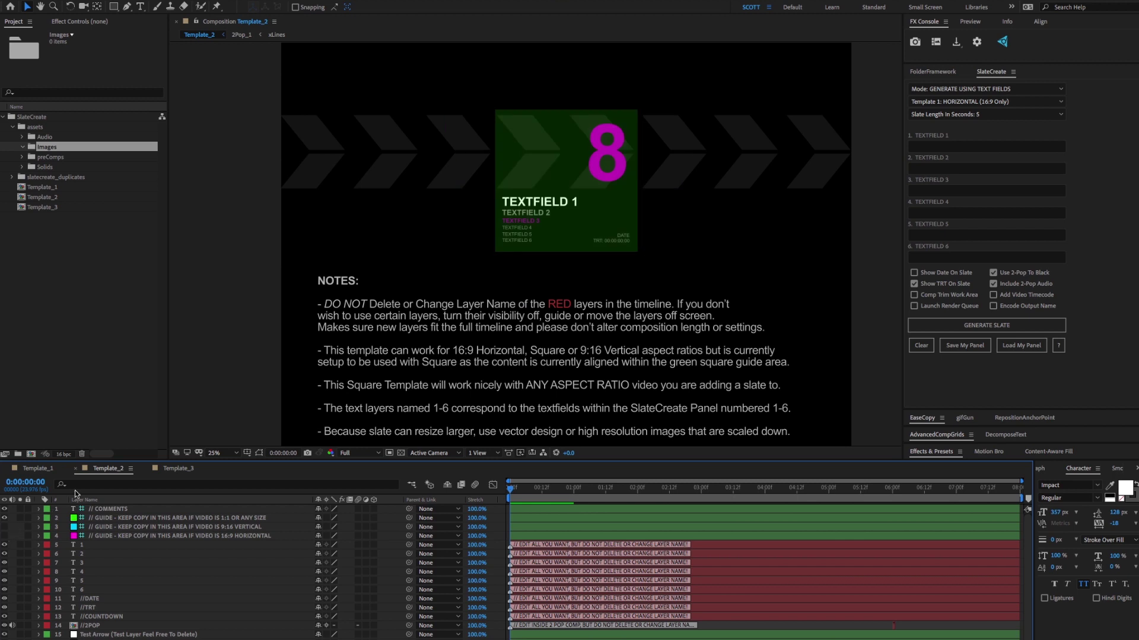
# Revisit Template_1 for comparison and turn on the 9:16 vertical and 16:9 horizontal guide layers in Template_2.
pyautogui.click(48, 469)
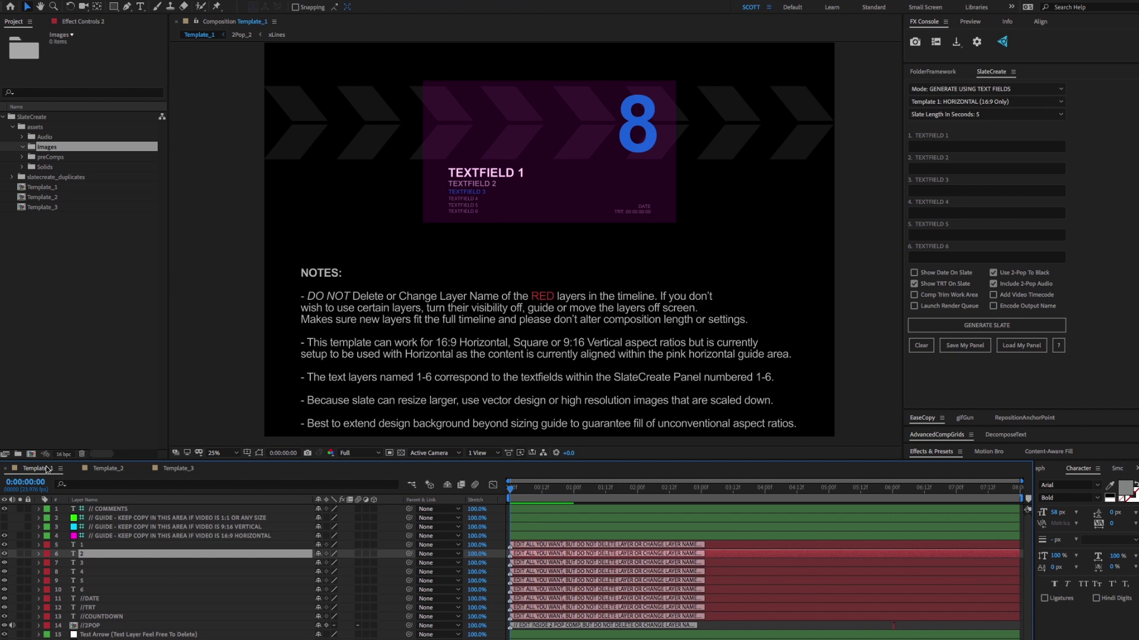
pyautogui.click(100, 471)
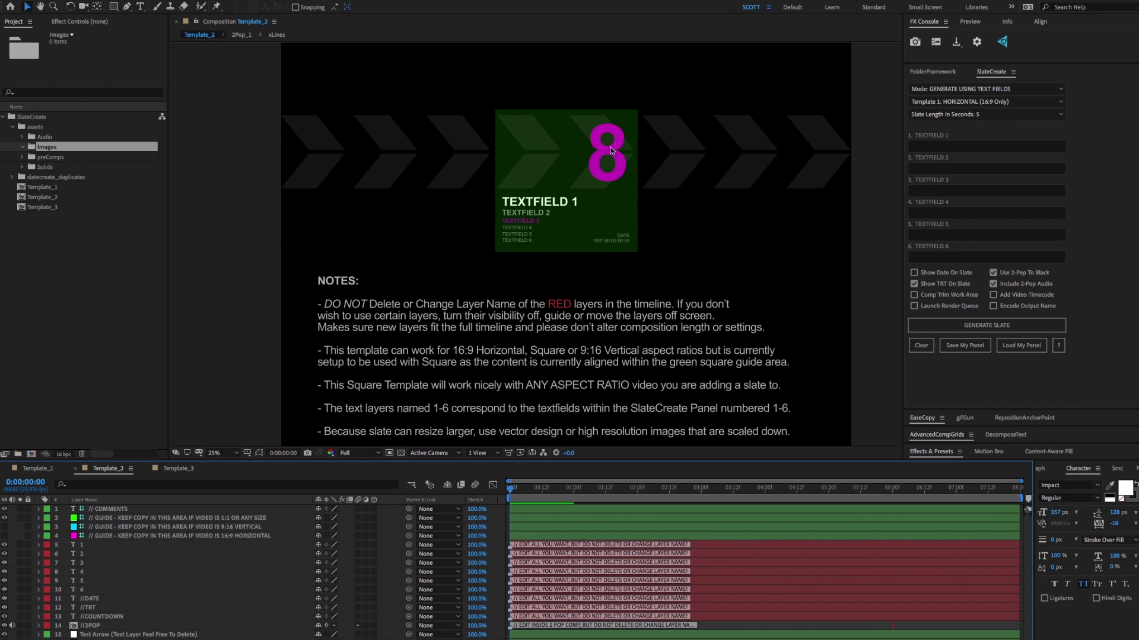
pyautogui.moveTo(5, 527); pyautogui.dragTo(5, 536)
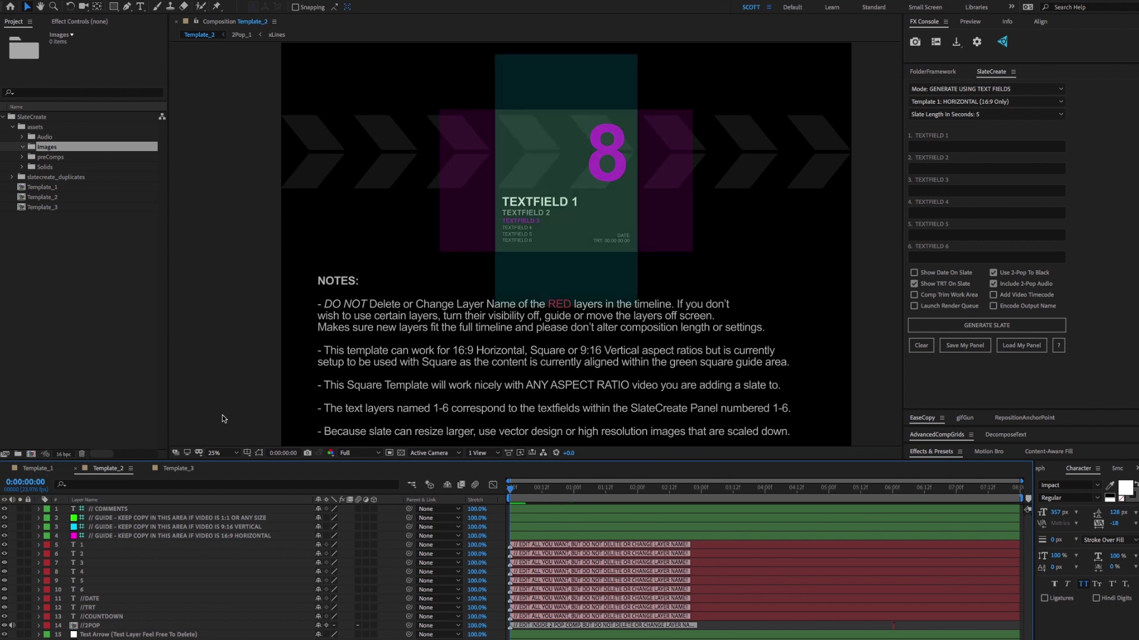